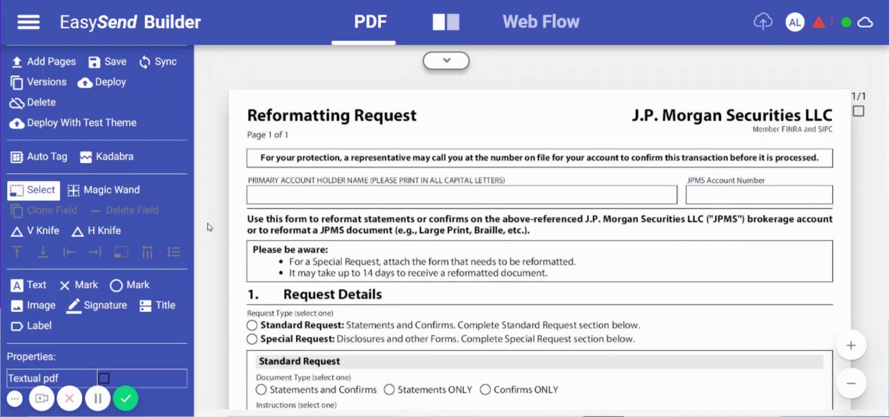
Step: Start the Kadabra wizard on the Reformatting Request form and advance past its welcome to the Document Titles stage
click(119, 406)
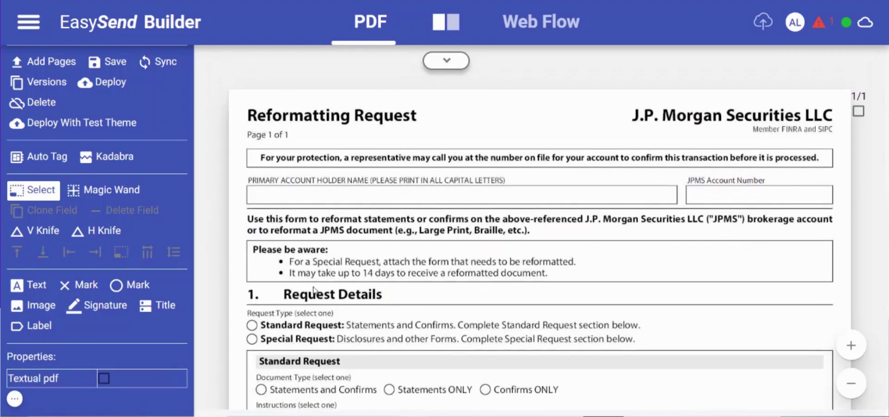
scroll(315, 289, down, 10)
scroll(315, 289, up, 10)
click(107, 156)
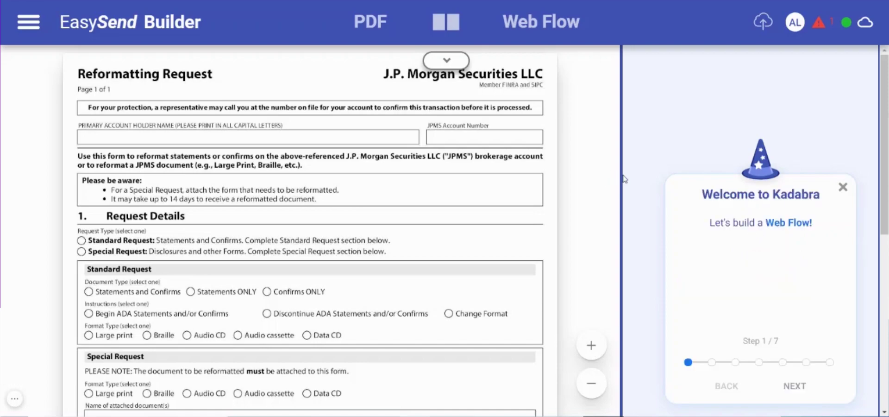
click(795, 386)
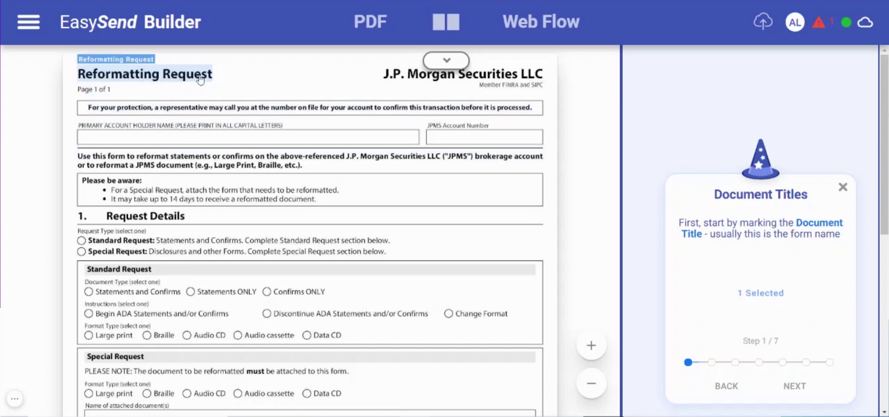
Step: Review the form for document titles, accept "Reformatting Request" as the title, and advance to the Section Titles stage
scroll(294, 87, down, 1)
scroll(293, 86, down, 6)
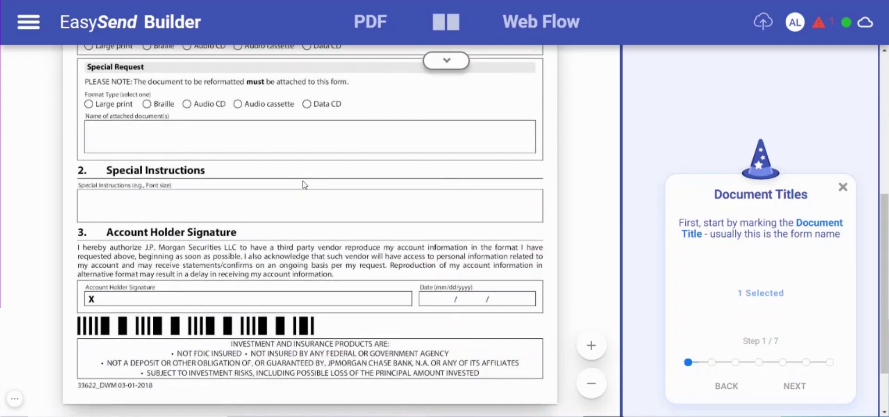
scroll(298, 227, up, 7)
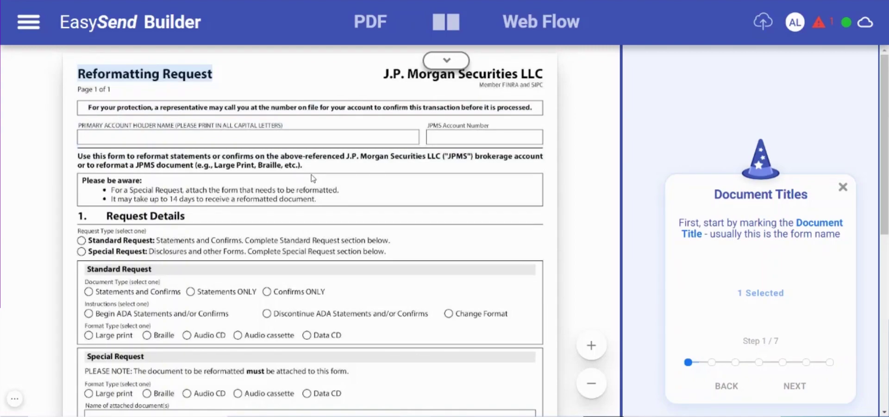
click(805, 386)
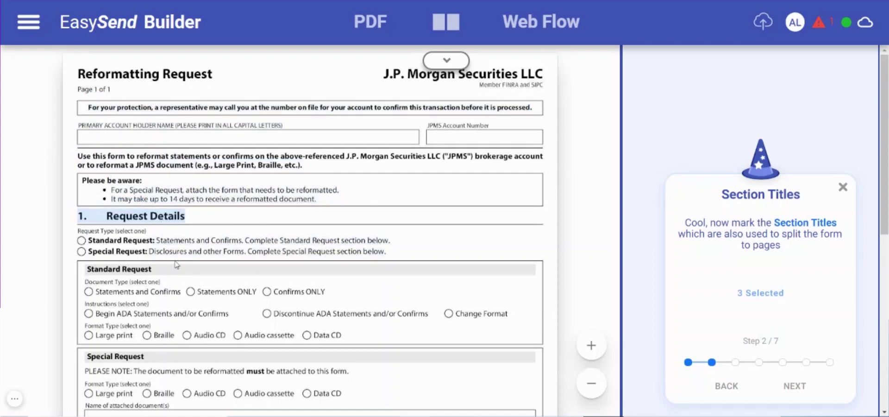
Step: Review the marked section titles Request Details, Special Instructions and Account Holder Signature, and advance to the Text Fields stage
scroll(154, 229, down, 3)
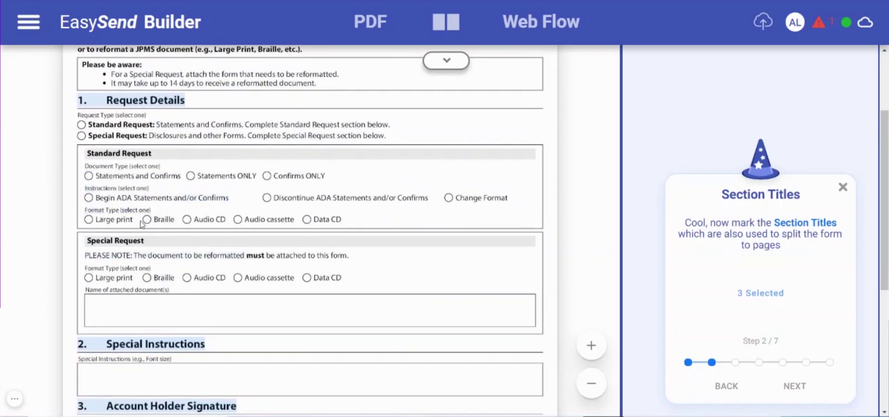
scroll(184, 294, down, 2)
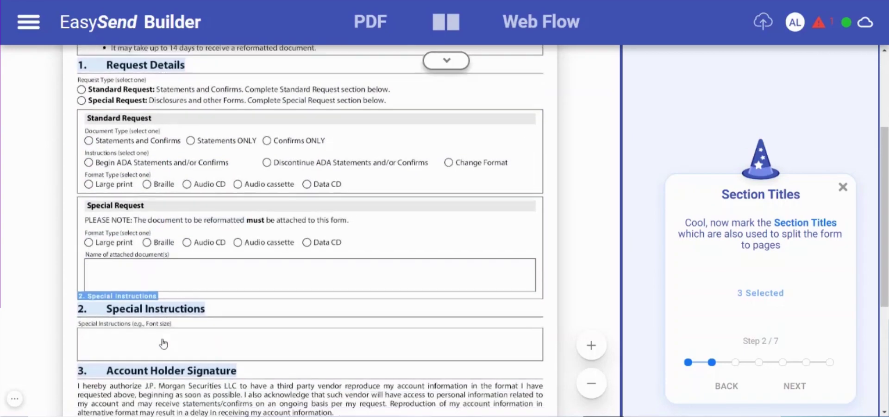
scroll(184, 294, down, 5)
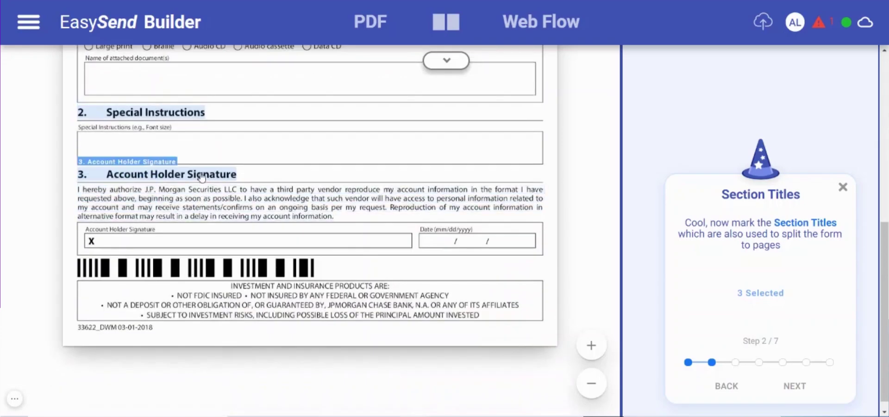
scroll(250, 354, up, 8)
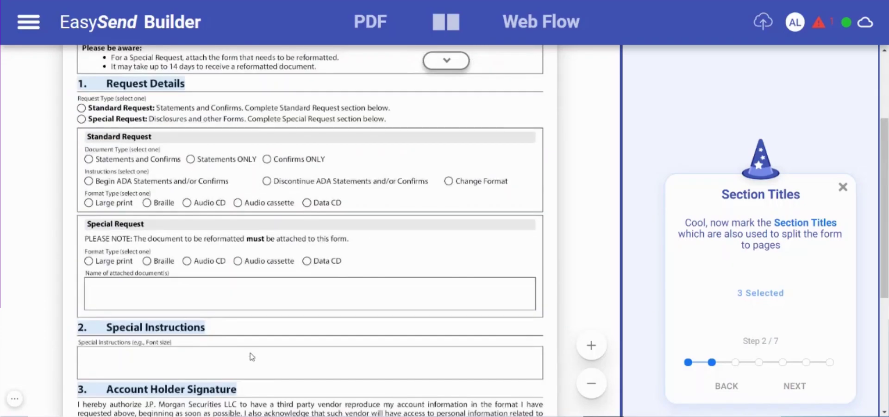
scroll(251, 357, up, 2)
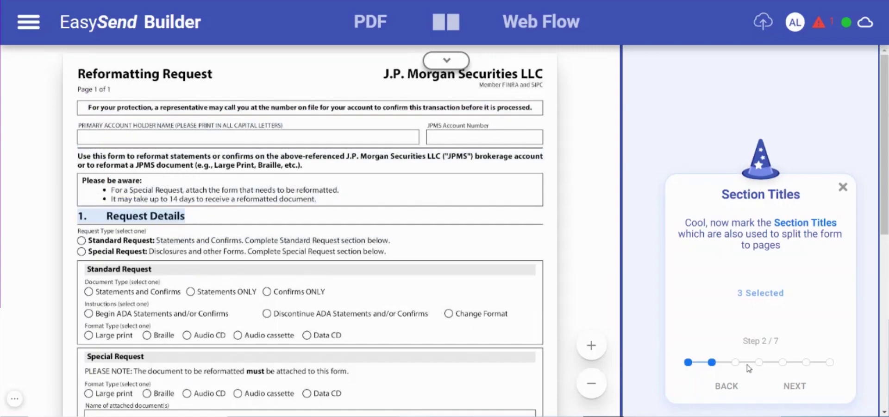
click(784, 386)
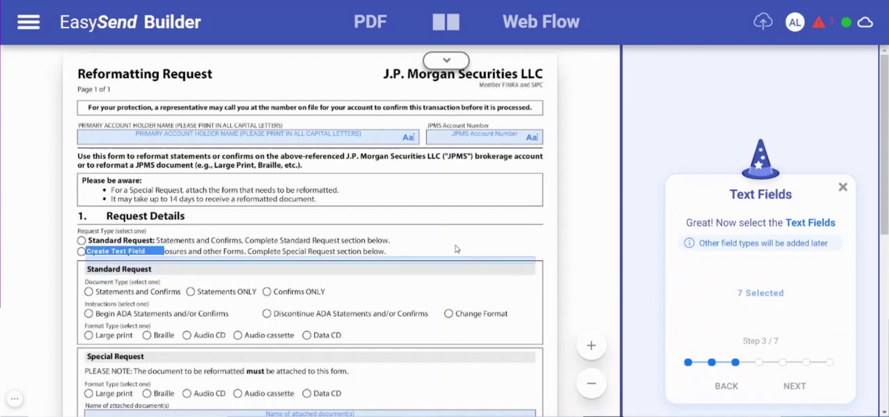
Step: Shorten the primary account holder field's label to "PRIMARY ACCOUNT HOLDER NAME" by removing the parenthesised print instruction
click(159, 139)
click(123, 160)
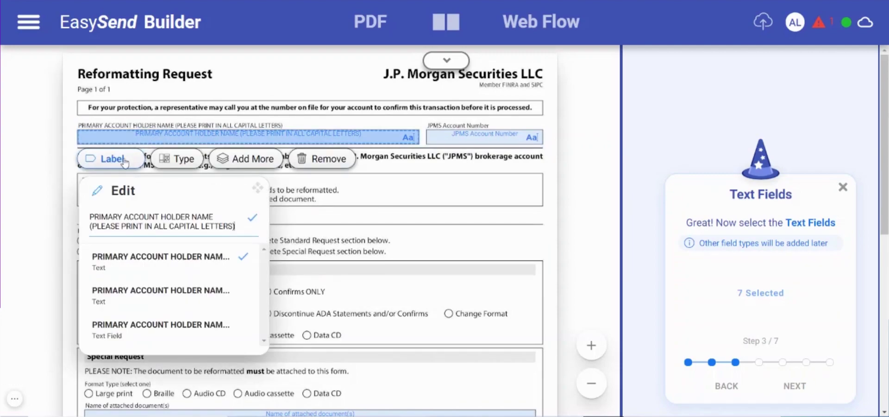
drag(231, 228, 90, 227)
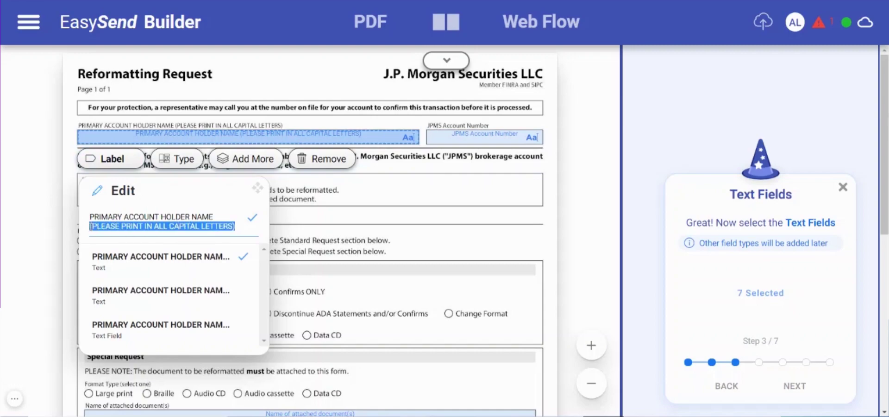
key(BackSpace)
click(252, 217)
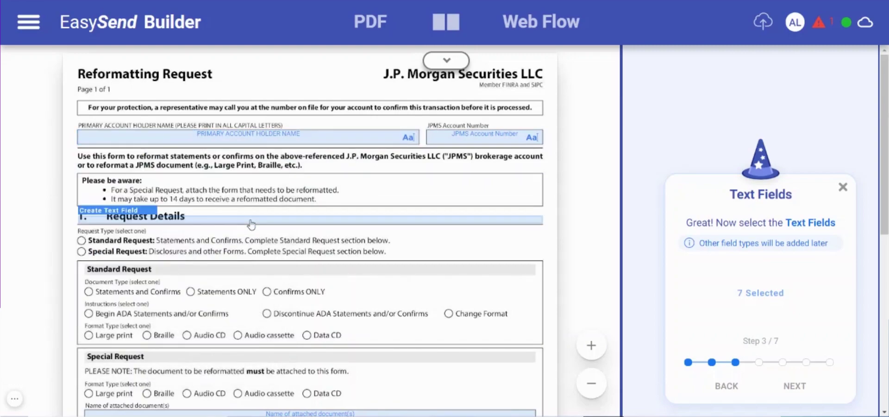
Step: Change the type of the "Name of attached document(s)" field to Multiline Text Field
mouse_move(477, 151)
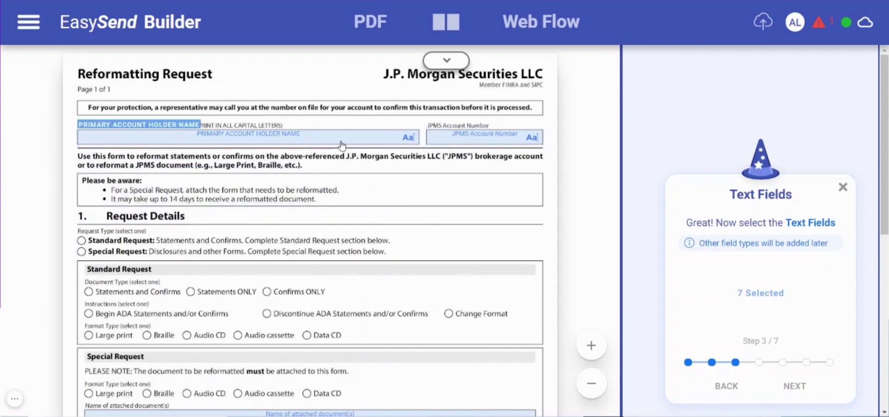
scroll(174, 275, down, 3)
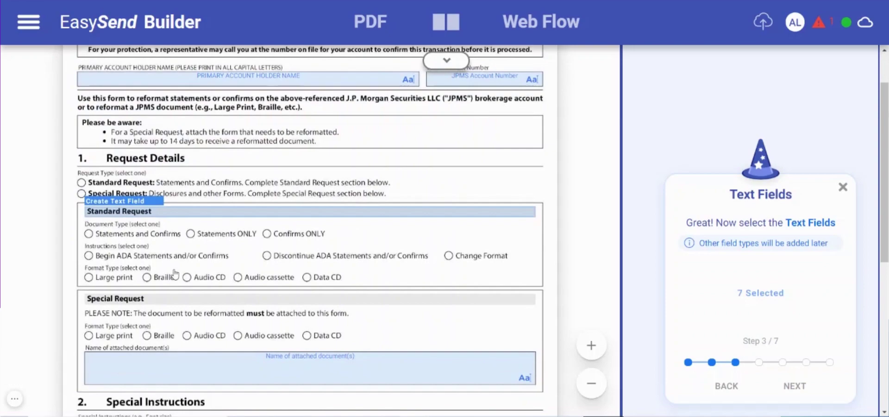
scroll(175, 276, down, 2)
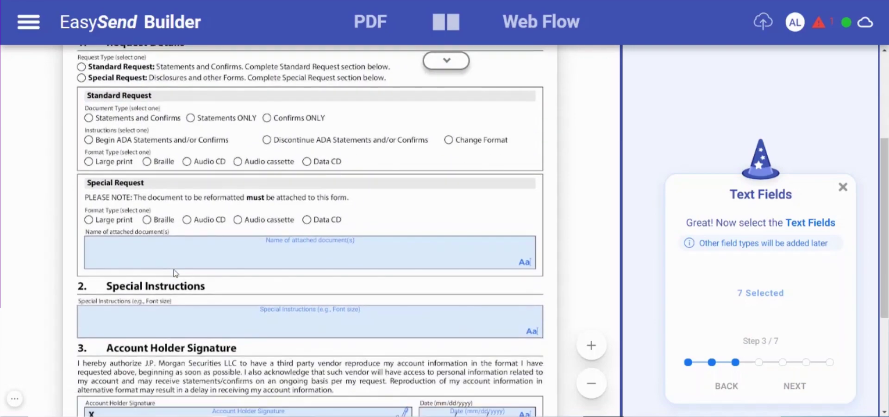
click(234, 256)
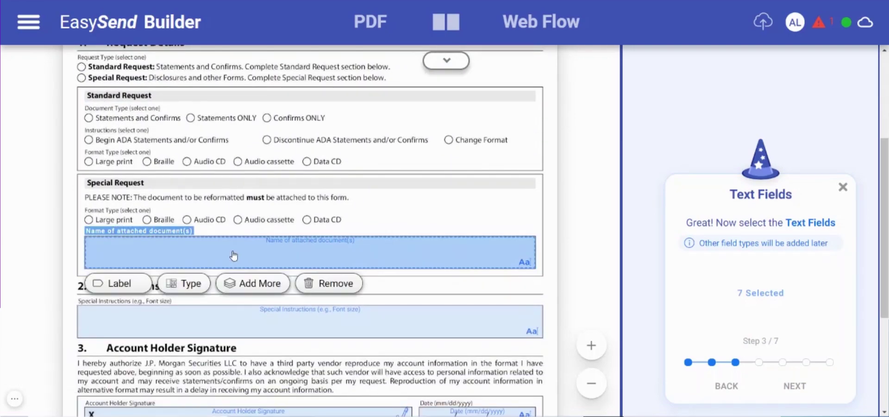
click(180, 287)
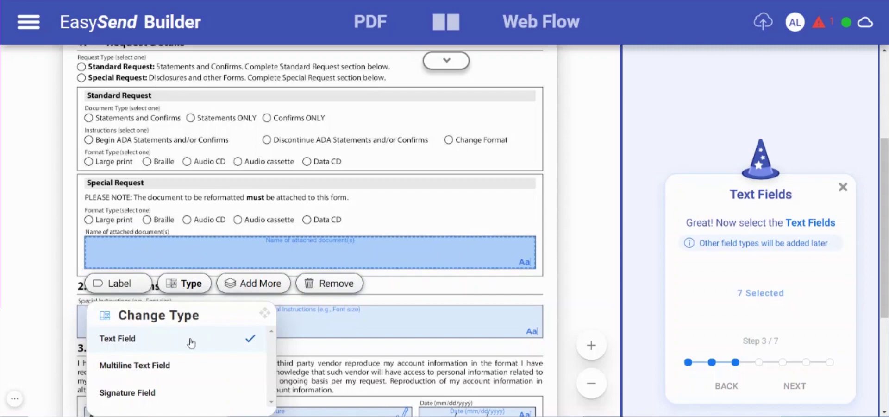
click(185, 365)
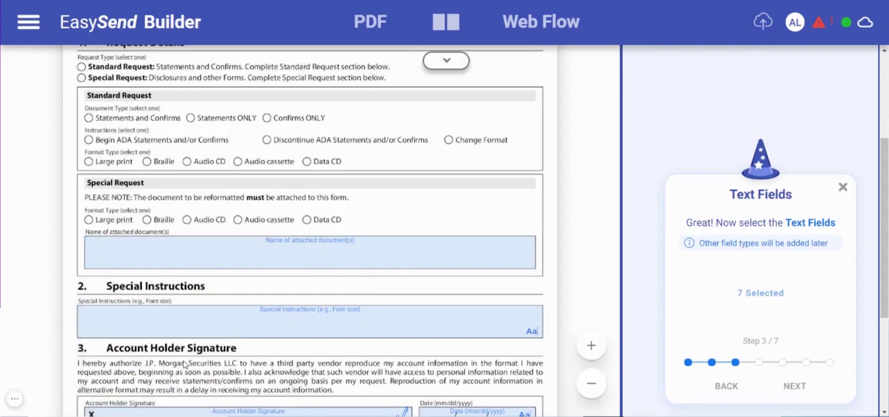
Step: Change the type of the Special Instructions field in section 2 to Multiline Text Field
scroll(273, 299, down, 1)
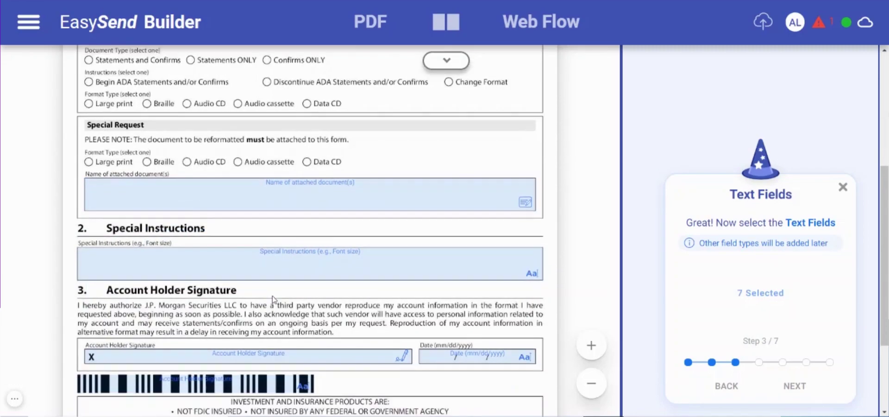
click(331, 268)
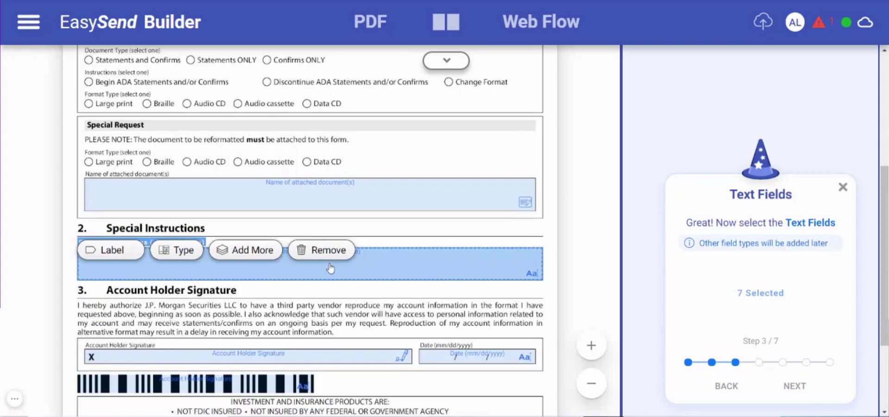
click(184, 251)
click(189, 195)
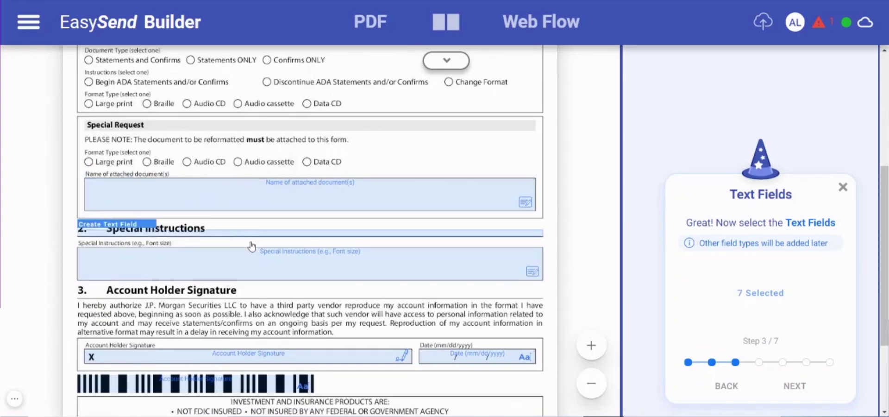
Step: Check the type of the Account Holder Signature field and keep it as Signature Field
scroll(244, 301, down, 1)
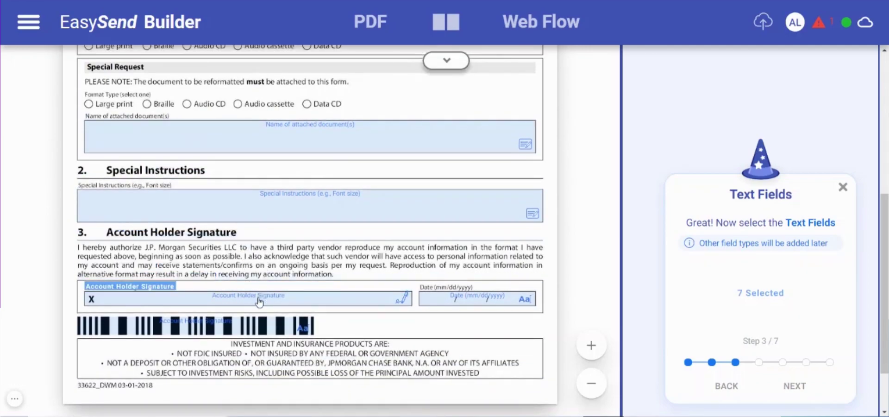
click(300, 304)
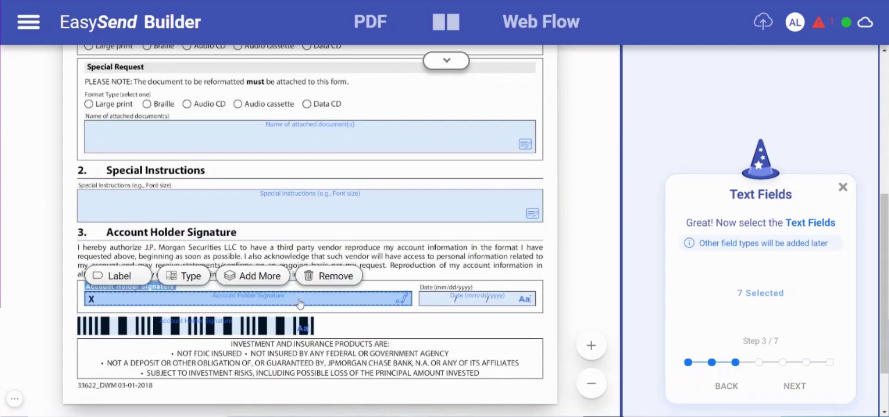
click(180, 277)
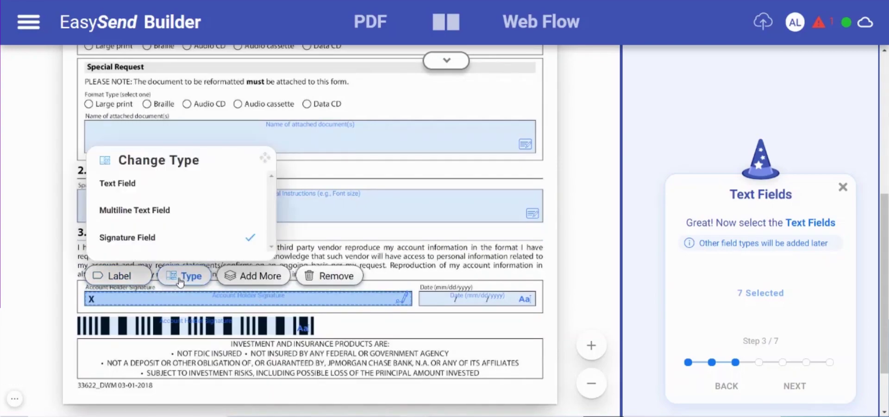
click(160, 249)
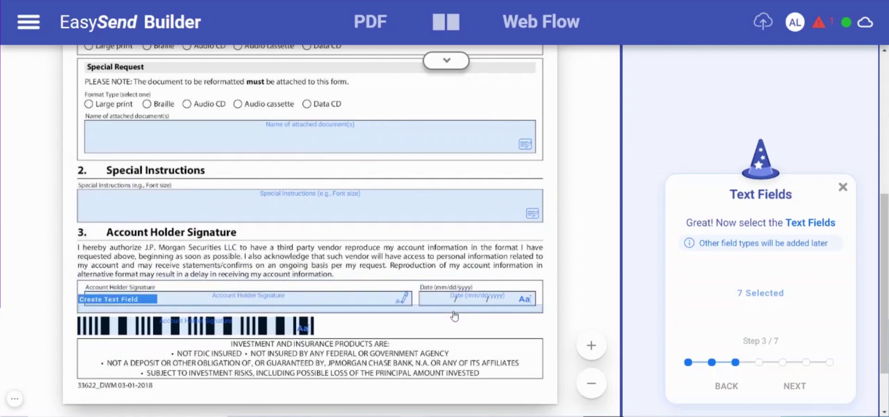
Step: Remove only the text field that lies over the barcode below the signature area
scroll(455, 316, down, 1)
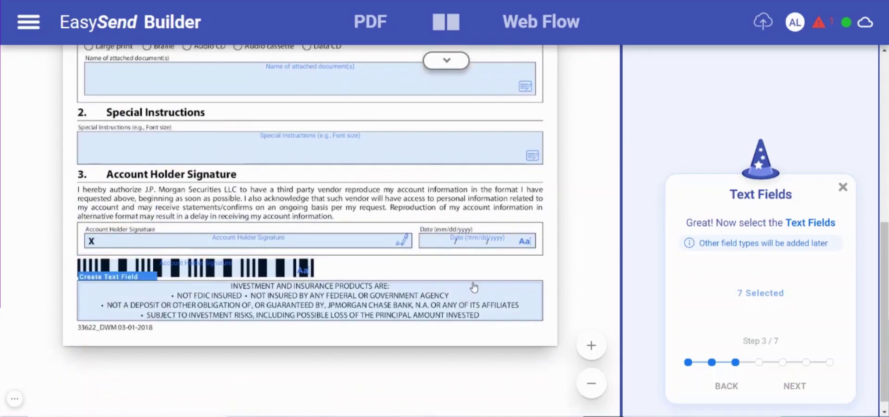
click(267, 274)
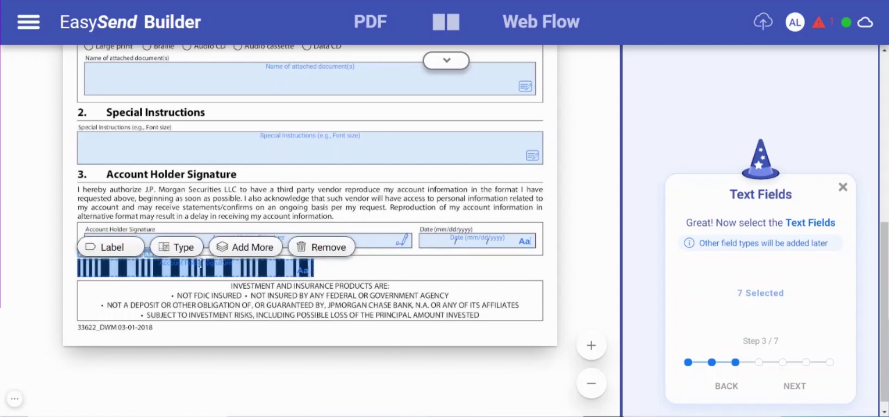
click(177, 255)
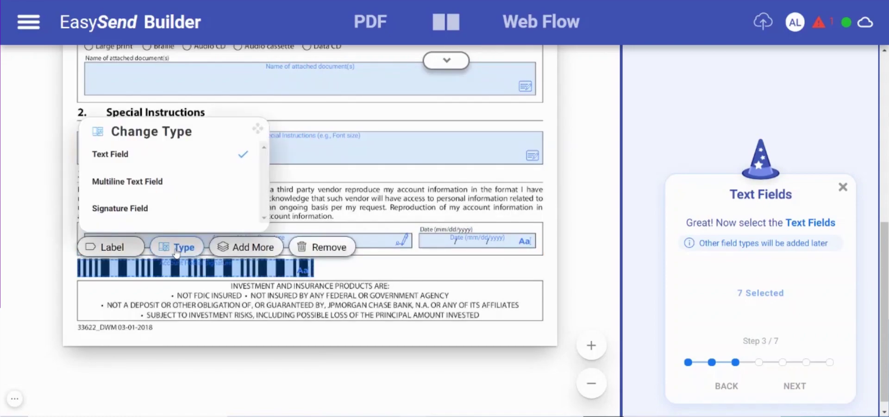
click(326, 247)
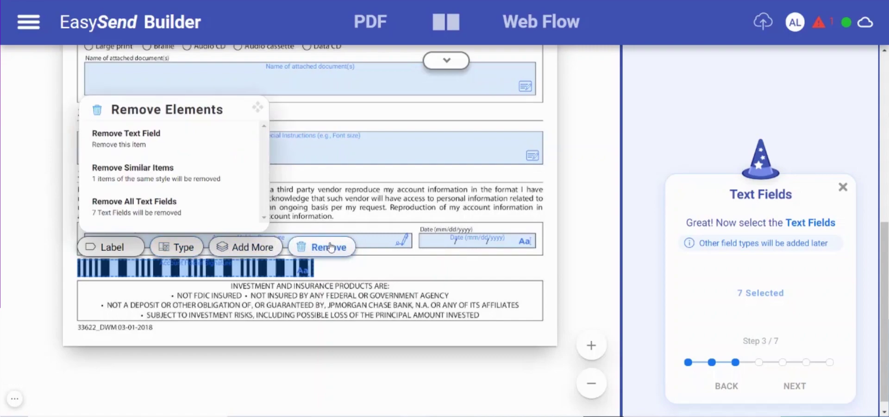
click(171, 149)
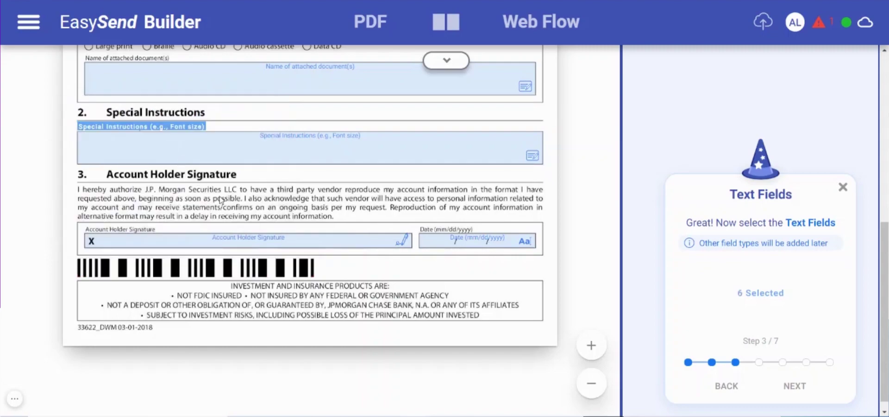
scroll(496, 342, up, 5)
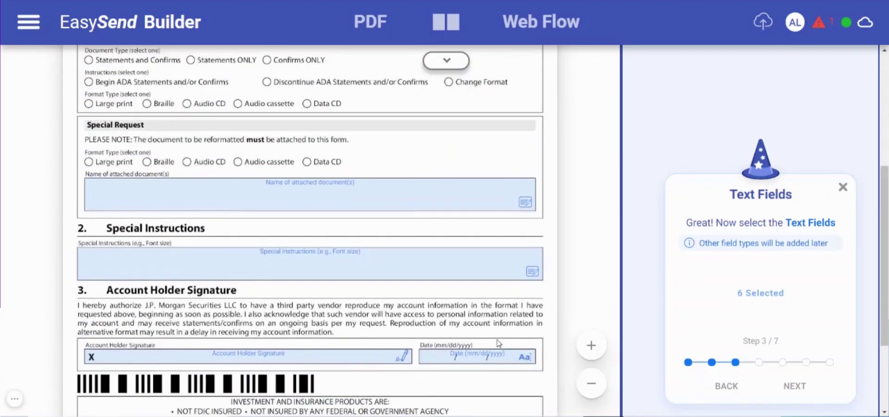
scroll(498, 343, up, 1)
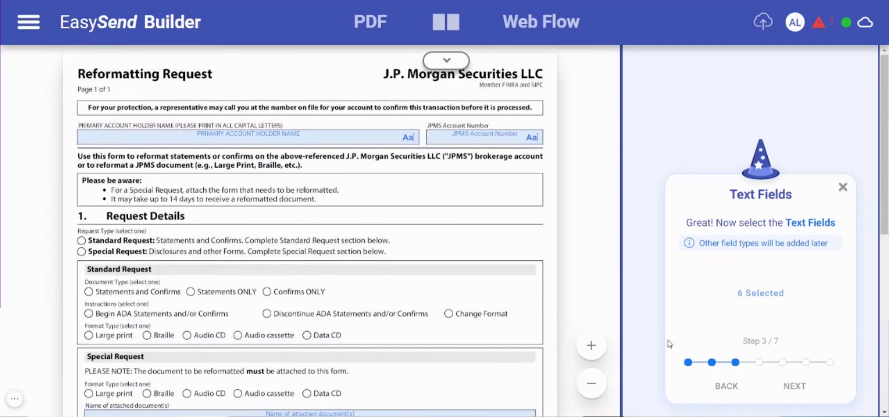
Step: Advance the wizard to the Radios & Checkboxes step and review the option fields marked across the form
click(792, 388)
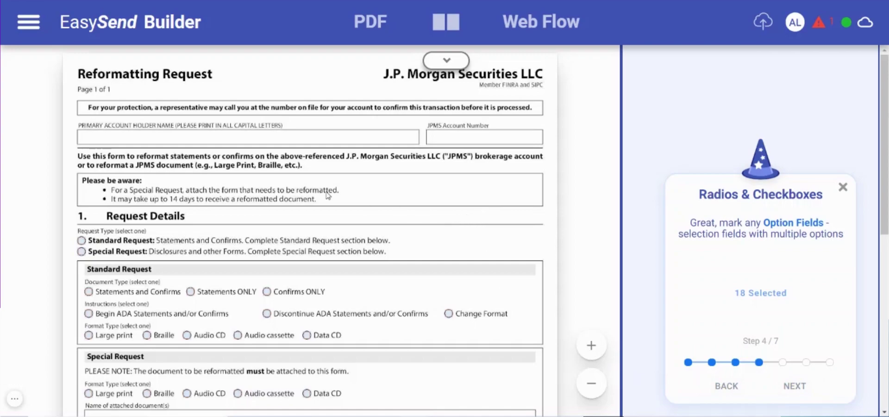
scroll(105, 227, down, 2)
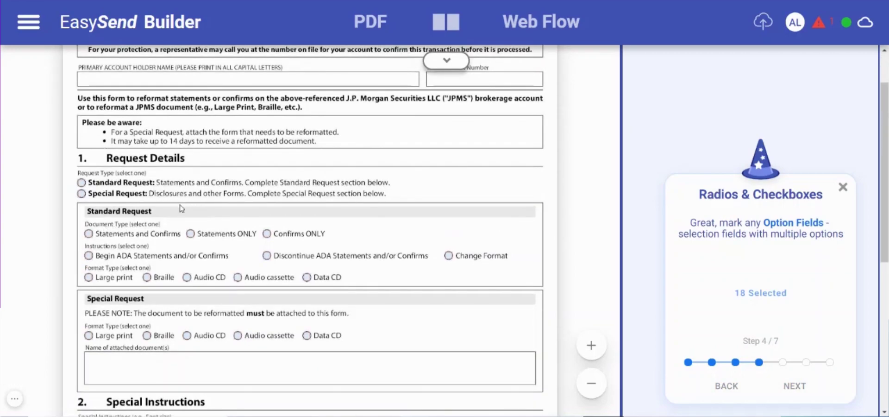
scroll(337, 356, down, 4)
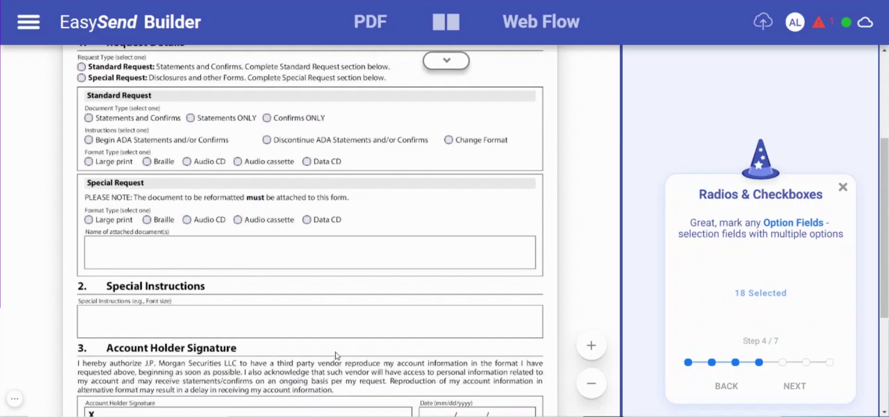
scroll(134, 193, up, 4)
Step: Keep Standard Request and Special Request grouped as radio options and shorten the group label to "Request Type"
click(82, 183)
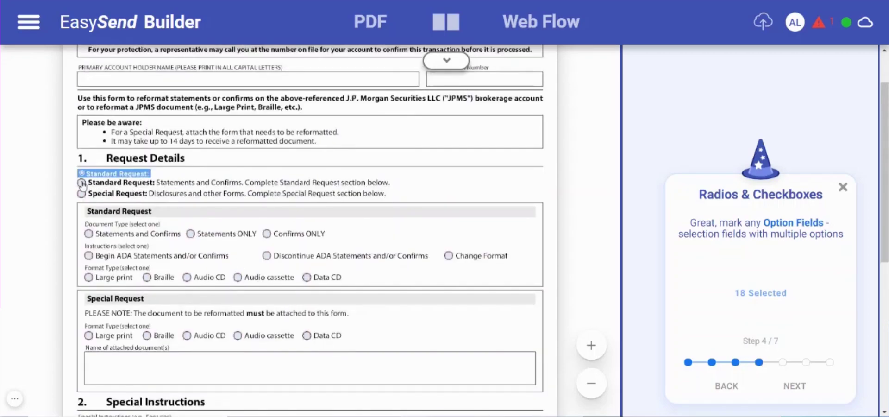
click(82, 194)
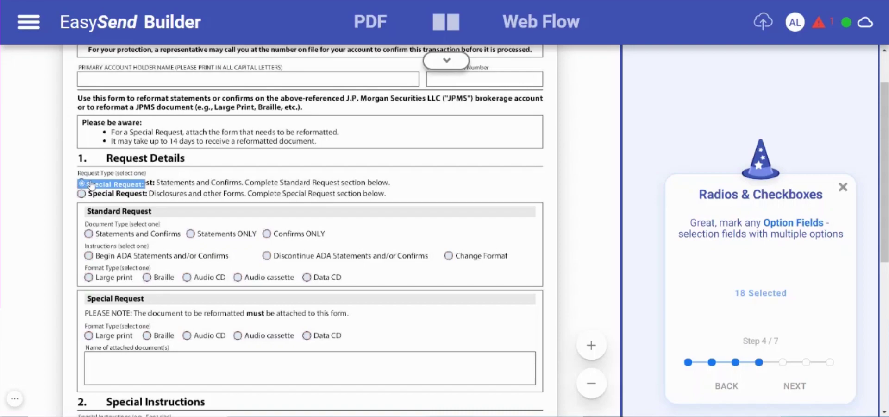
shift+click(82, 183)
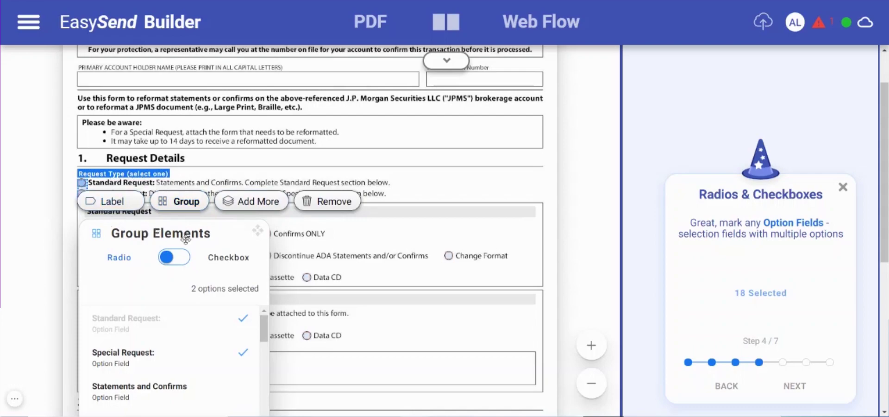
scroll(185, 240, down, 1)
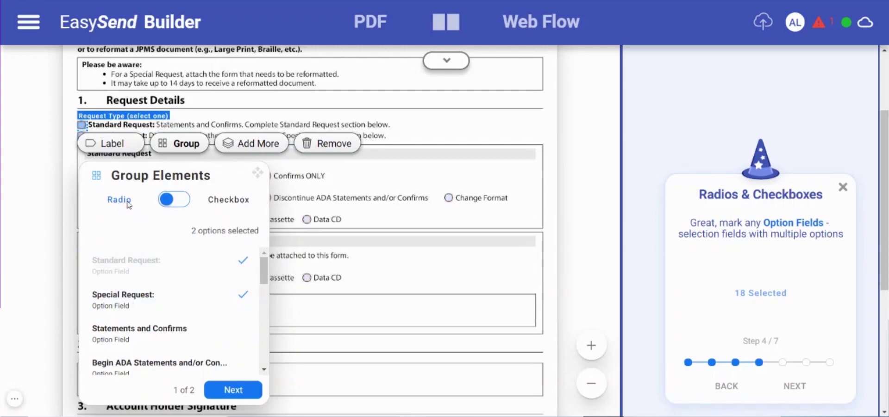
click(229, 381)
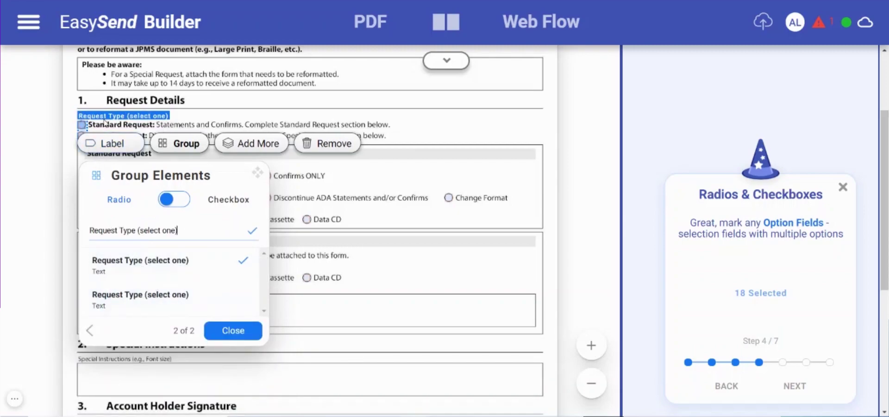
drag(197, 235, 136, 235)
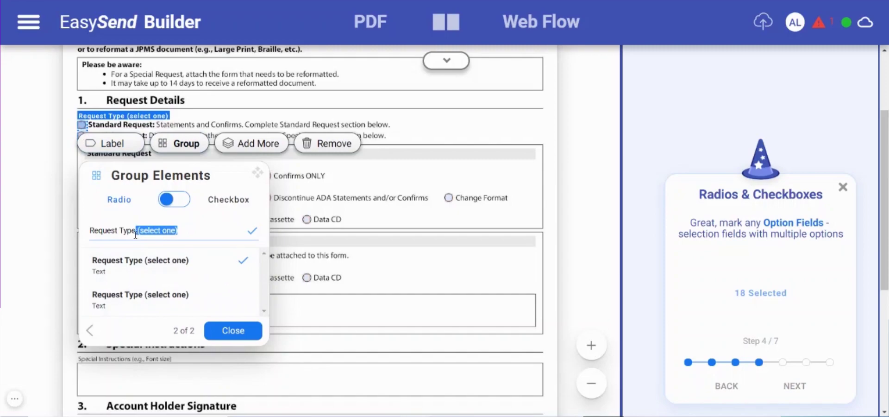
key(BackSpace)
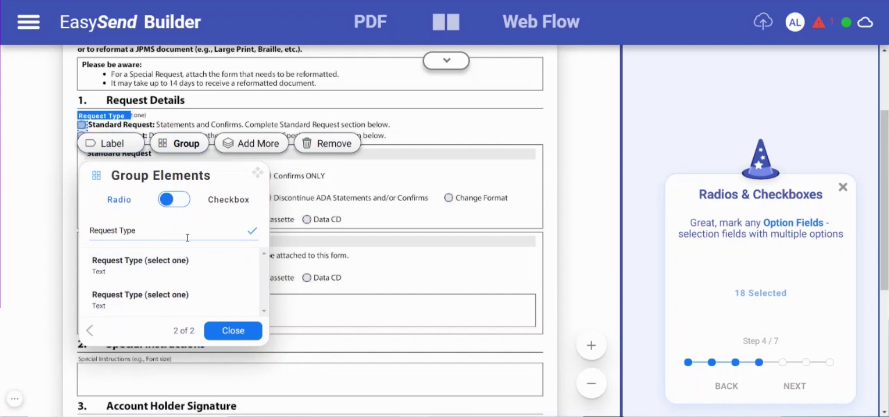
click(229, 331)
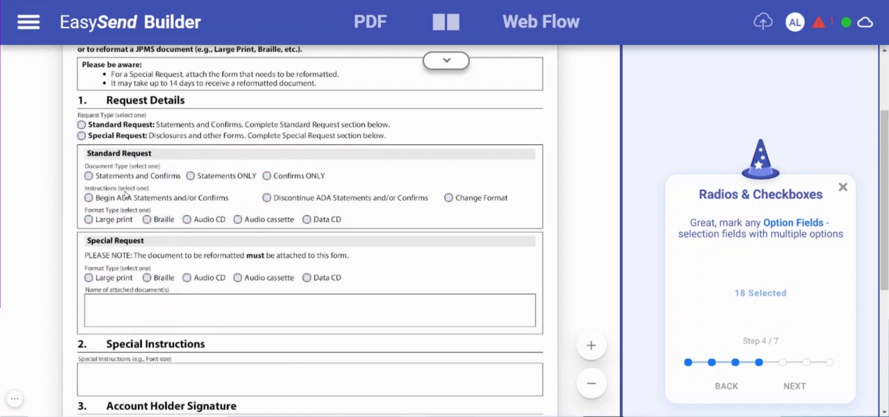
Step: Keep the three document type options grouped as radios and shorten their group label to "Document Type"
click(90, 184)
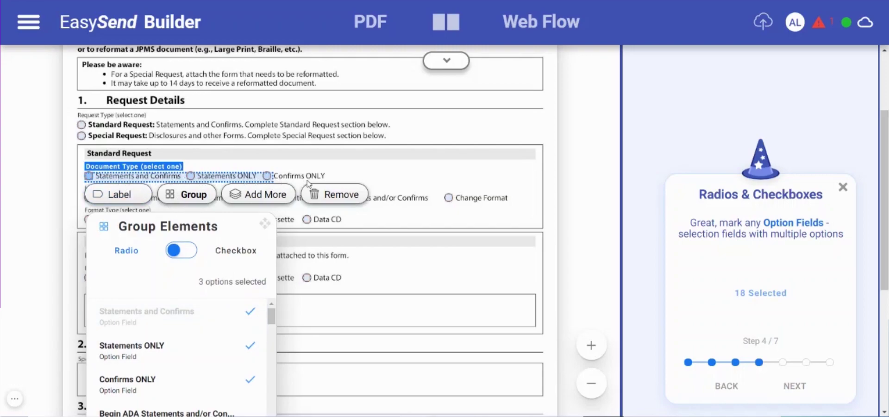
scroll(278, 209, down, 1)
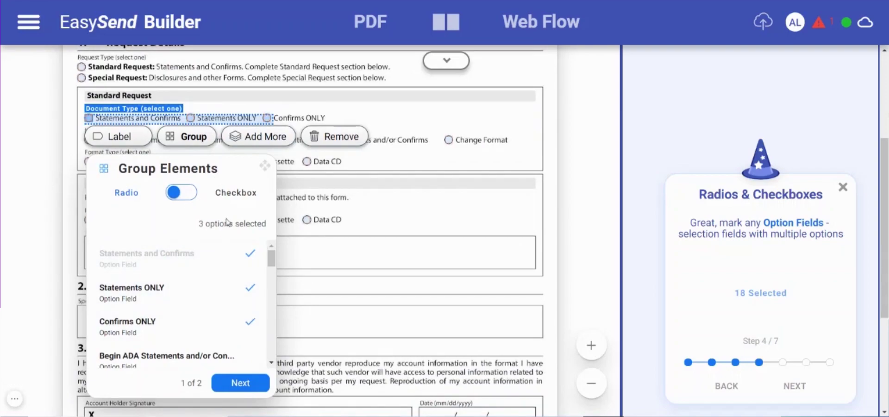
click(233, 384)
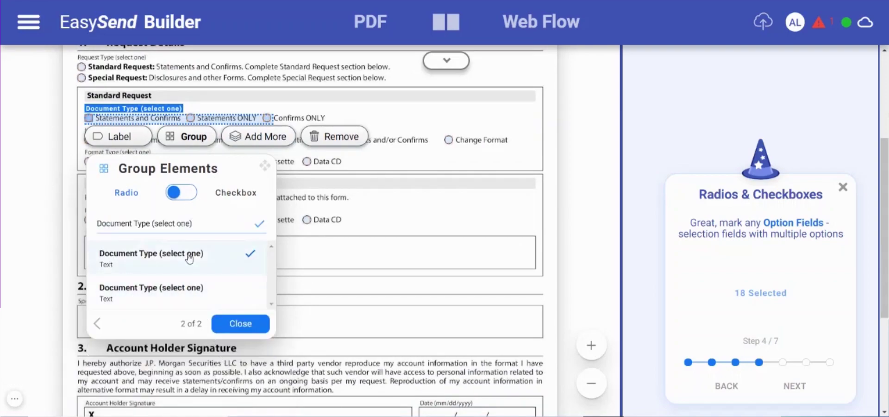
drag(194, 224, 149, 226)
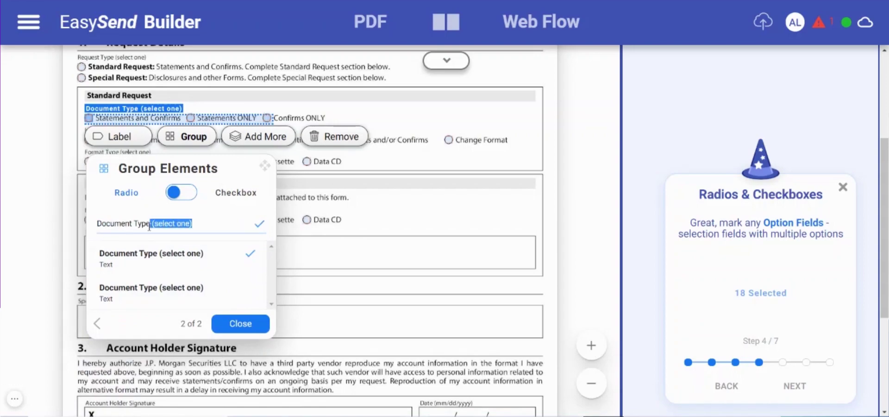
key(BackSpace)
click(234, 323)
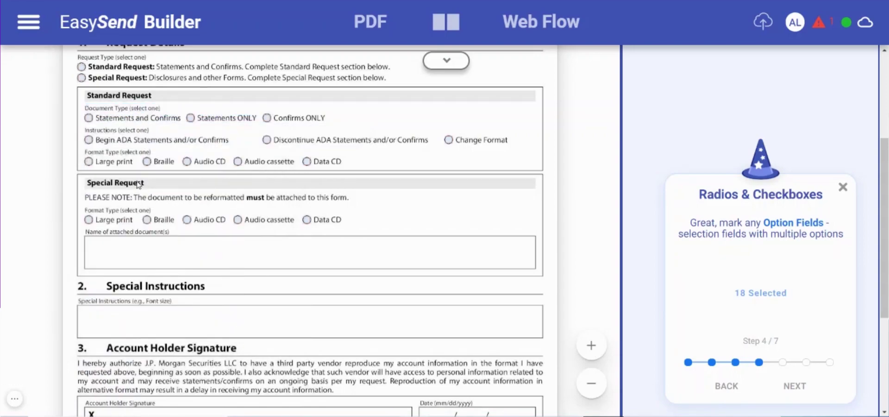
Step: Keep the three instruction options of the Standard Request grouped as radios and shorten their group label to "Instructions"
click(89, 141)
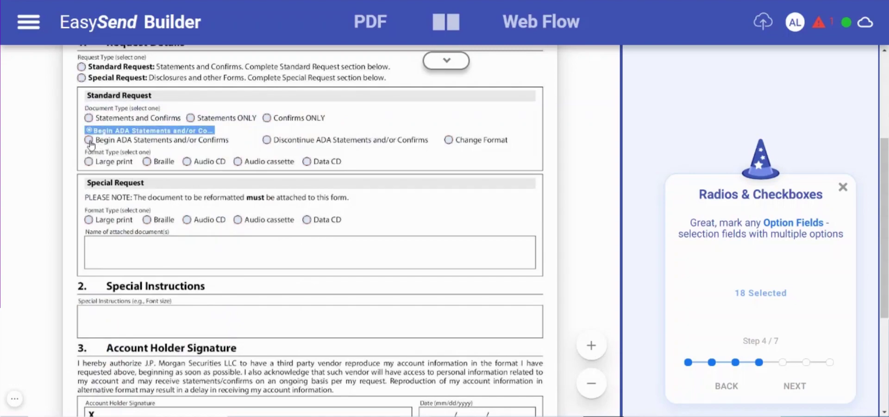
click(90, 141)
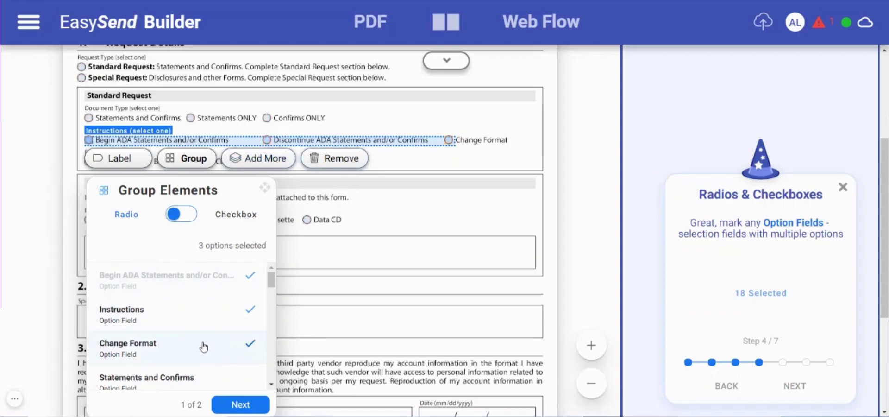
click(248, 404)
drag(198, 244, 138, 238)
key(BackSpace)
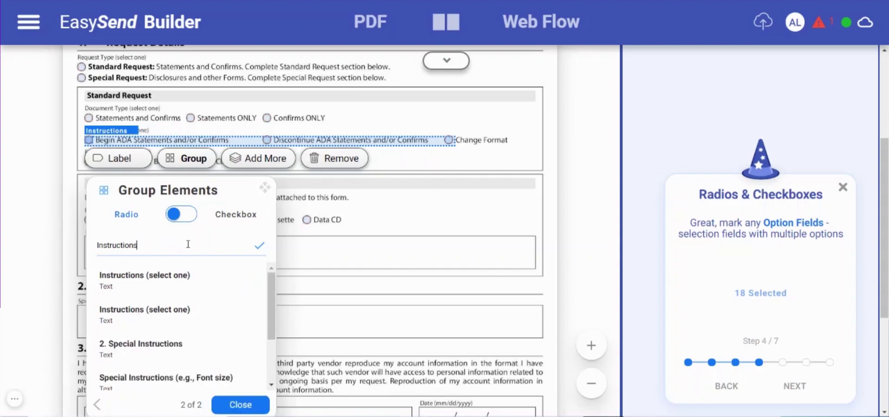
click(238, 404)
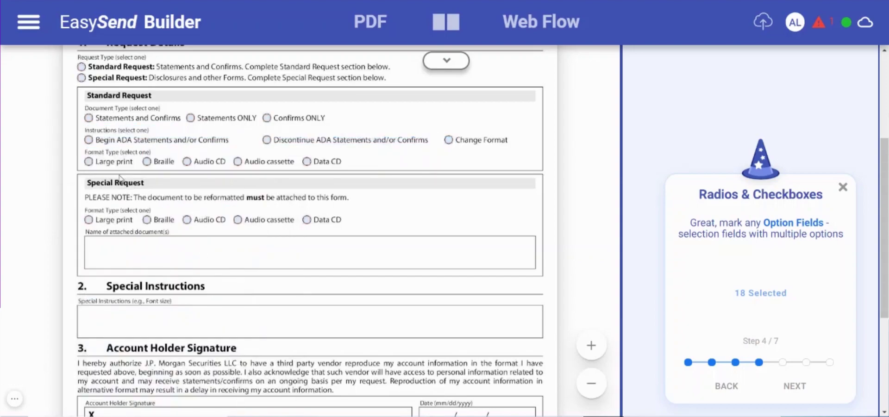
Step: Check the format options grouped as radios under Standard Request and shorten their group label to "Format Type"
click(89, 163)
click(89, 164)
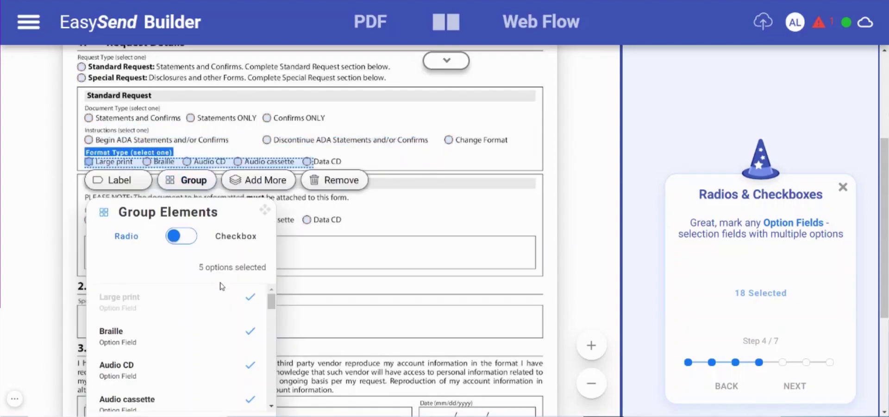
scroll(219, 297, down, 2)
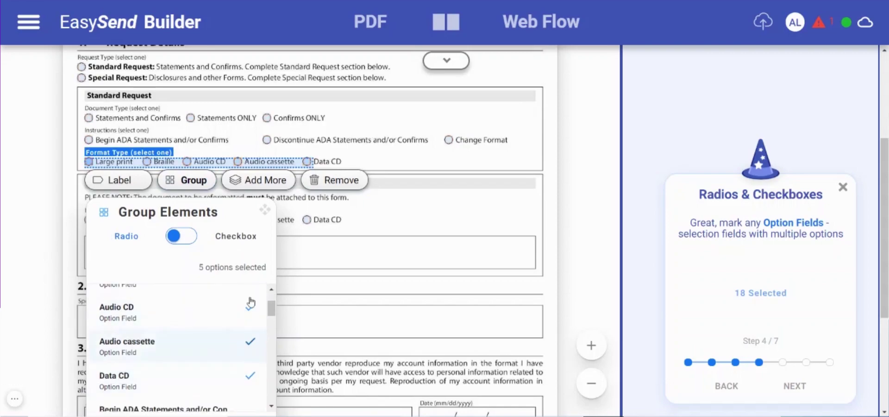
scroll(244, 345, down, 3)
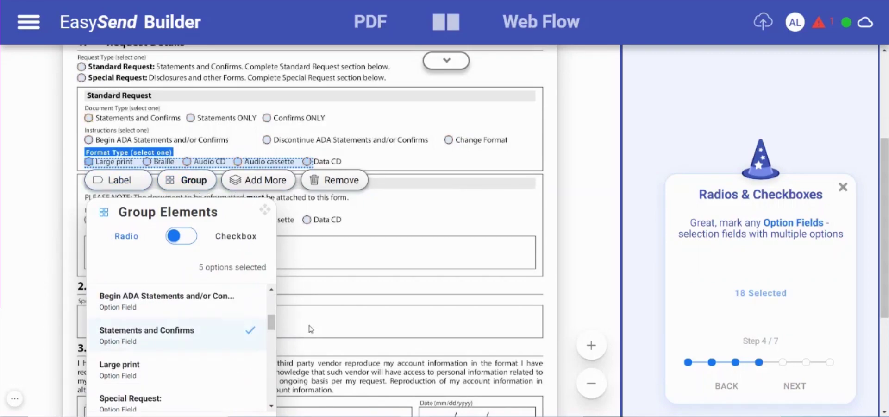
scroll(307, 328, down, 3)
click(241, 310)
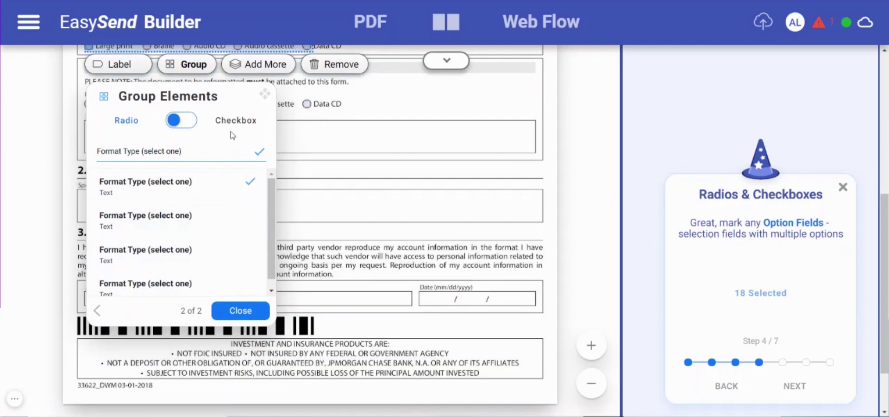
drag(197, 153, 142, 153)
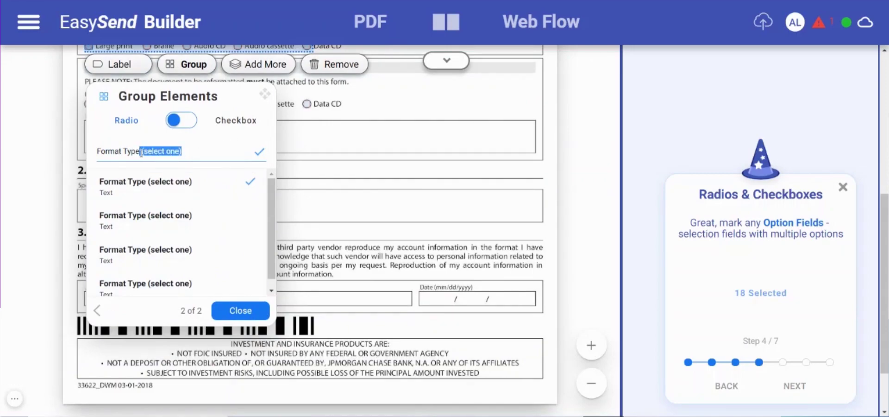
key(BackSpace)
click(240, 309)
Step: Keep the five format options under Special Request grouped as radios and shorten their group label to "Format Type"
scroll(357, 230, up, 1)
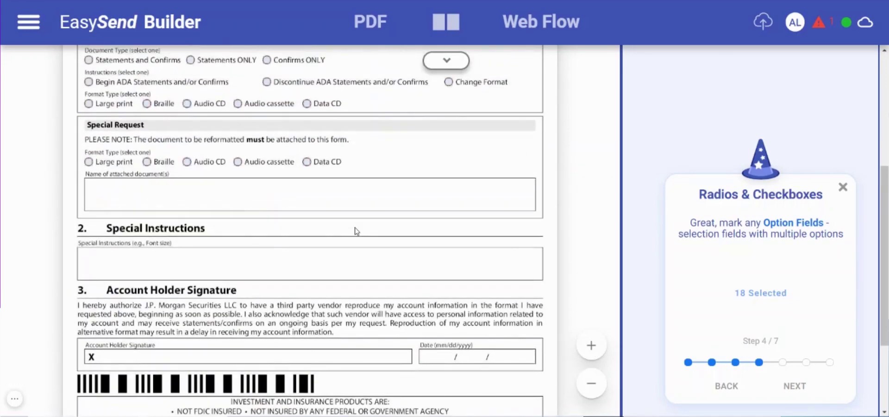
click(97, 164)
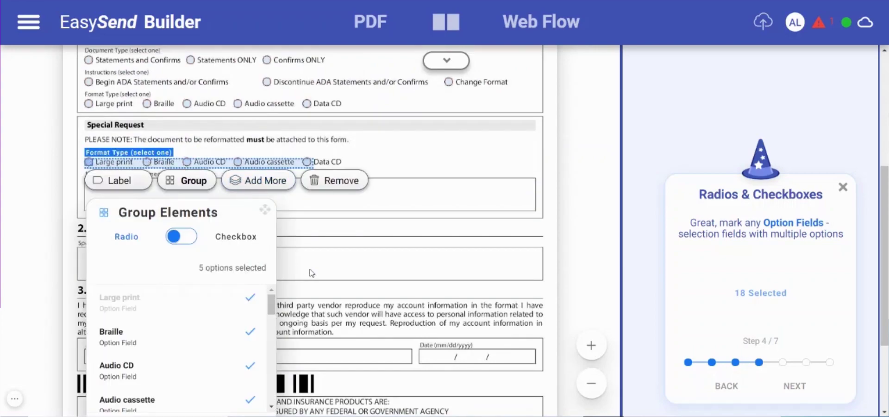
scroll(313, 273, down, 1)
click(240, 366)
drag(182, 209, 142, 209)
key(BackSpace)
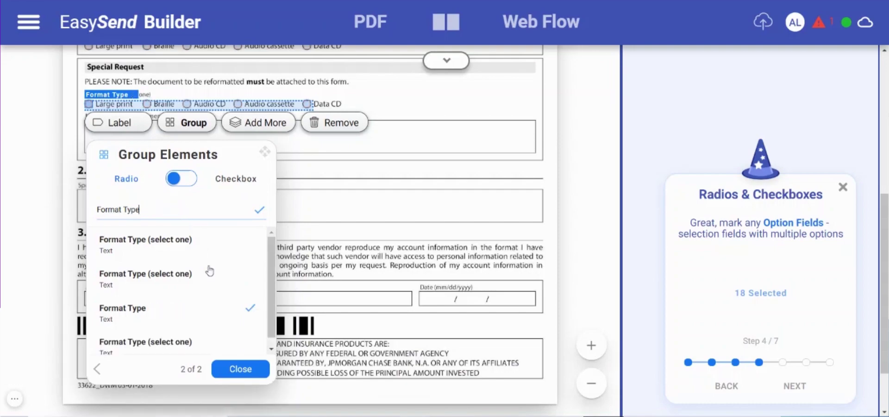
click(241, 369)
Step: Review the option fields over the whole form and advance the wizard to the Information Text step
scroll(309, 264, up, 1)
scroll(309, 265, up, 1)
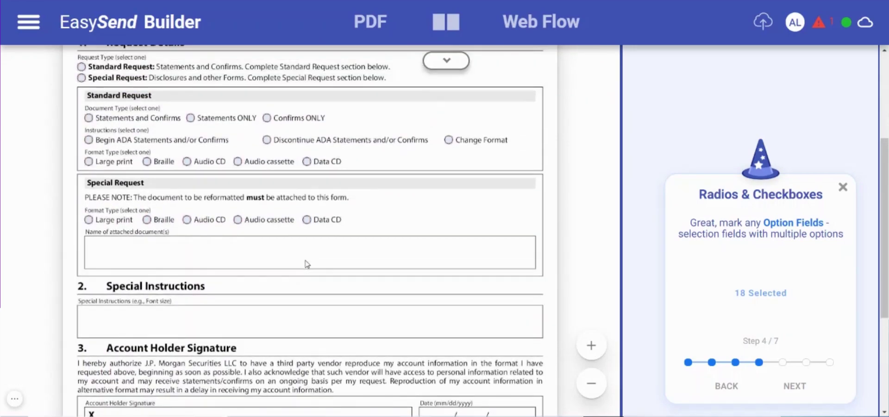
scroll(428, 288, up, 2)
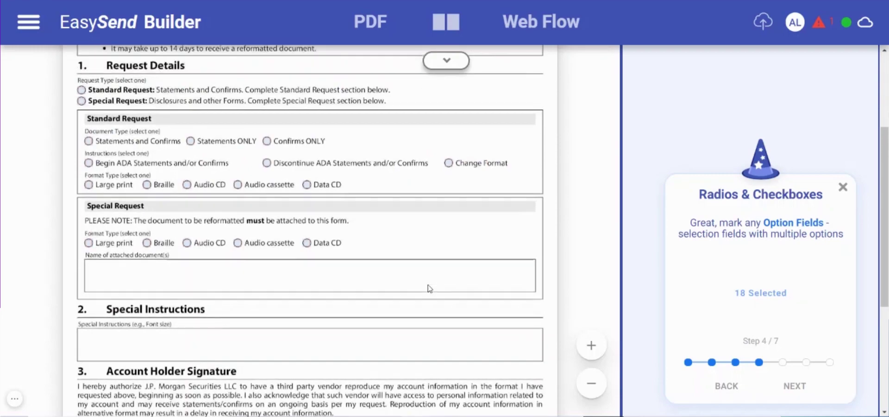
scroll(430, 289, up, 1)
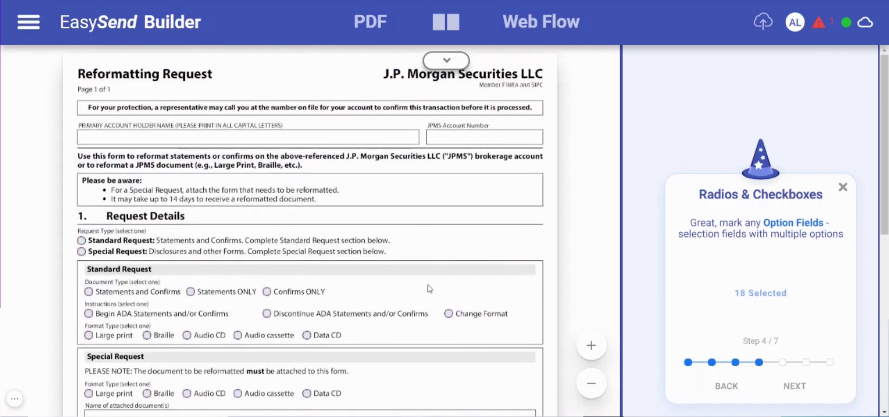
scroll(430, 288, down, 4)
scroll(430, 288, up, 3)
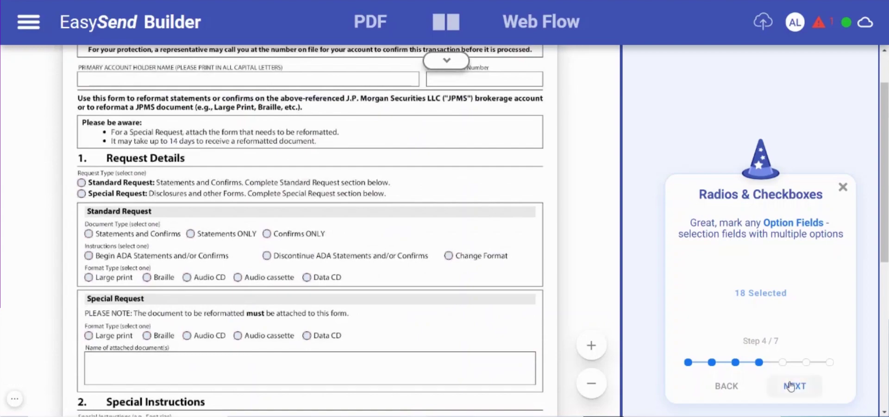
scroll(520, 284, up, 1)
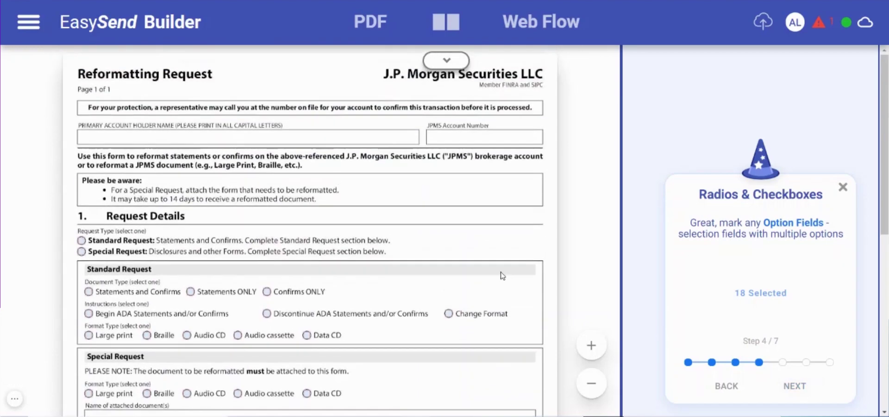
click(795, 386)
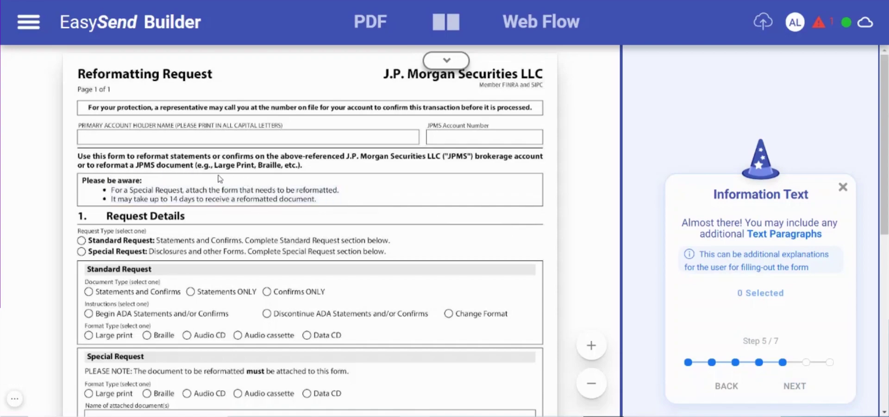
Step: Include the "Please be aware" notice with both bullet points as an information text paragraph and check its extracted wording
click(92, 182)
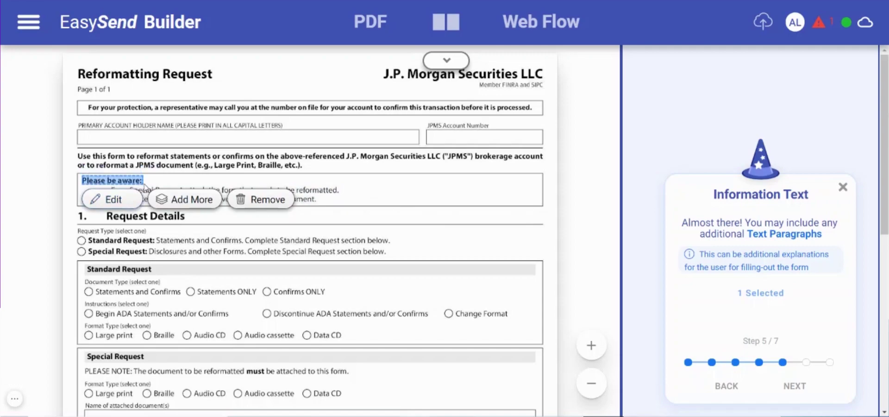
drag(145, 189, 359, 207)
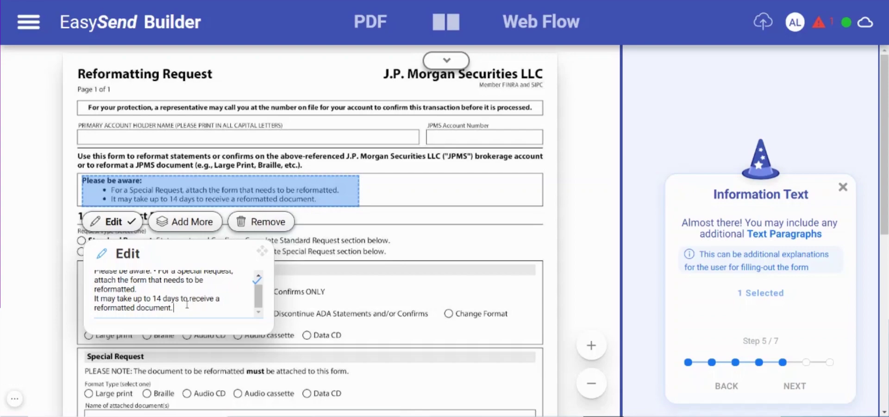
scroll(174, 296, up, 1)
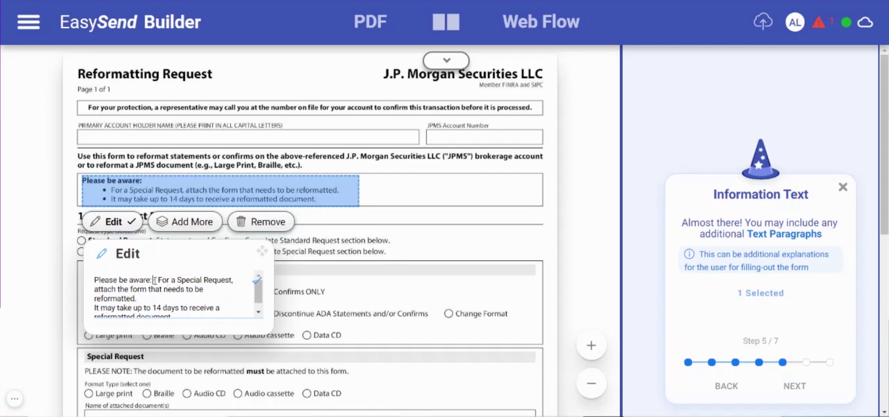
scroll(165, 281, down, 2)
scroll(175, 259, down, 2)
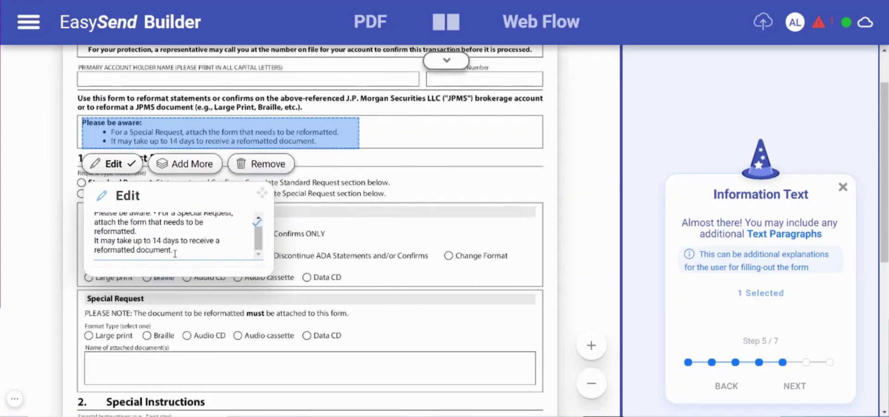
click(412, 179)
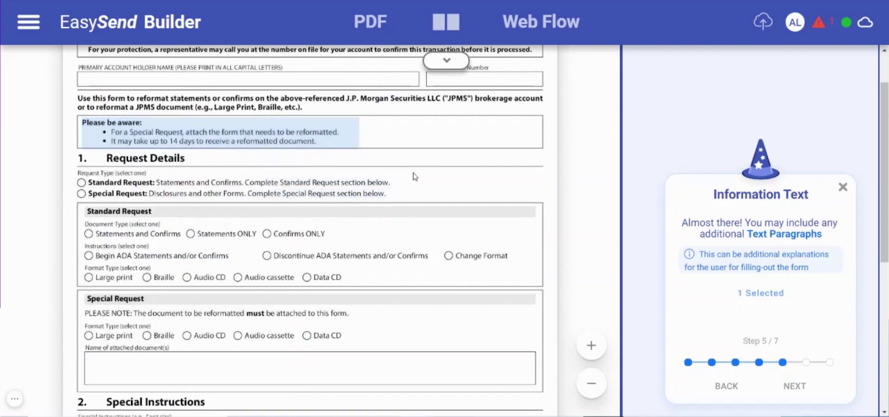
scroll(318, 250, up, 2)
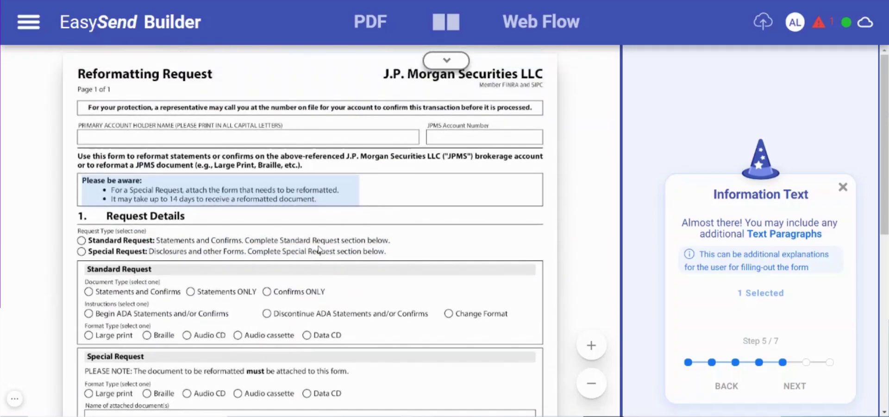
Step: Include the full authorization paragraph under Account Holder Signature as a second information text and confirm its extracted wording
scroll(318, 250, down, 5)
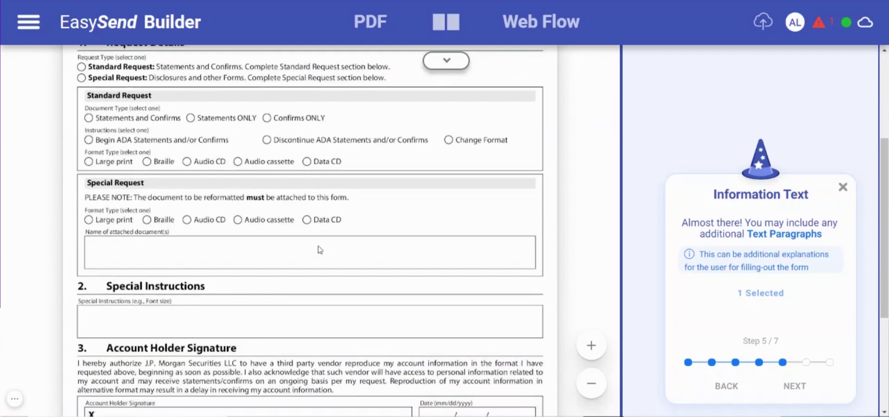
scroll(320, 251, down, 3)
click(256, 249)
drag(273, 247, 279, 275)
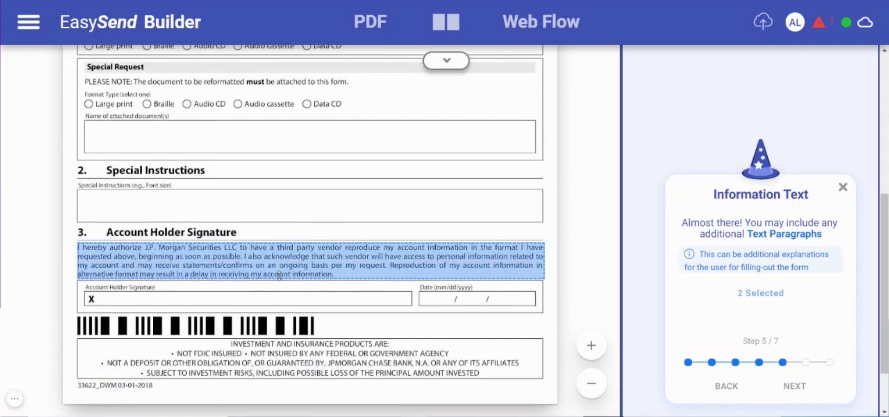
scroll(199, 204, up, 3)
scroll(198, 204, down, 3)
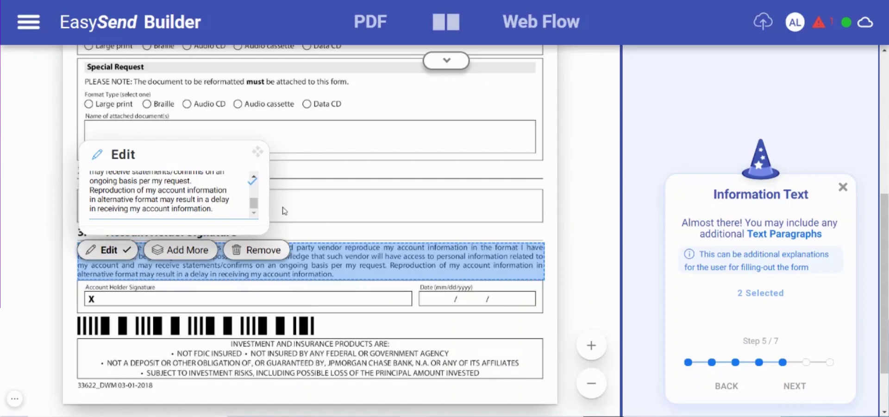
click(253, 180)
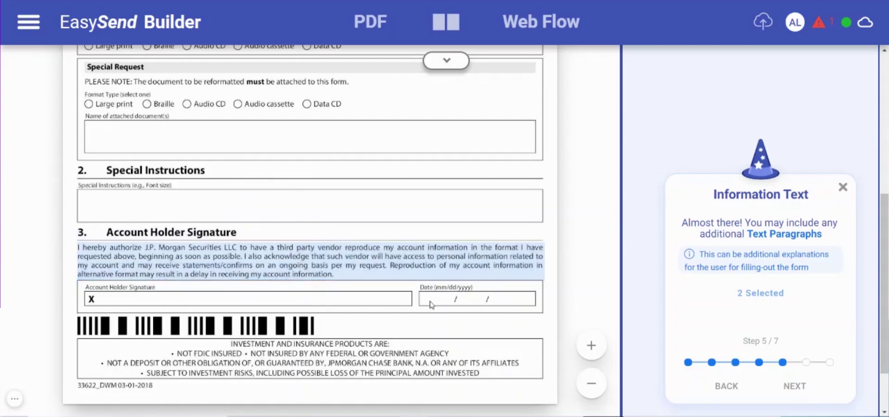
Step: Advance to the Attachments step, add a non-required attachment field named "ID File" and proceed to generate the web flow
scroll(482, 329, up, 4)
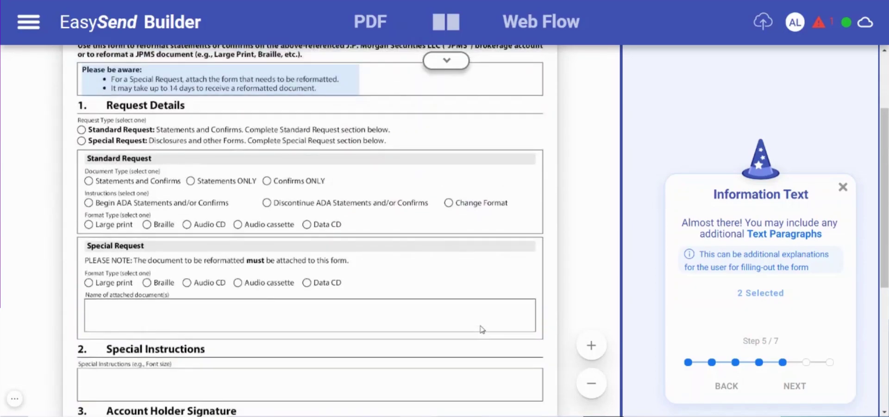
scroll(482, 329, up, 3)
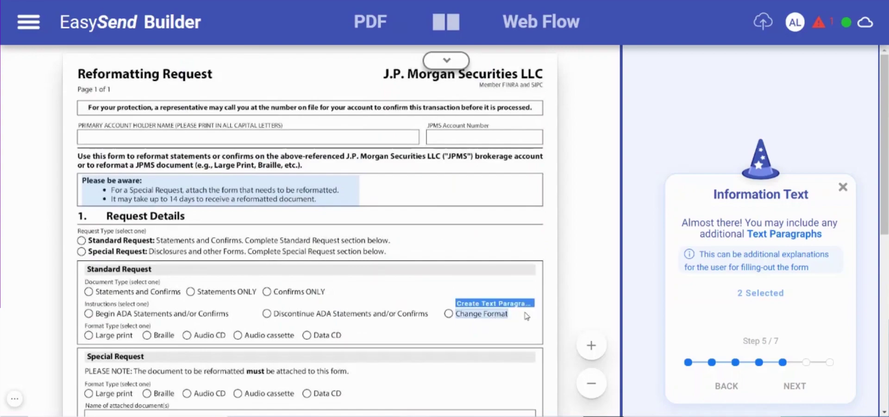
click(794, 385)
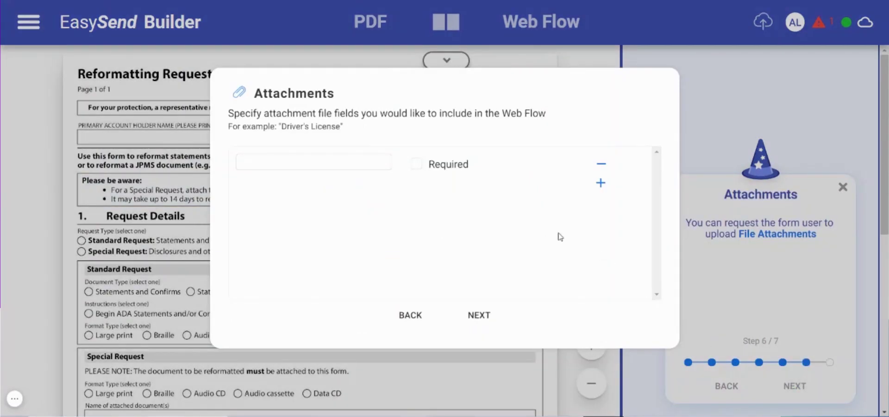
click(305, 165)
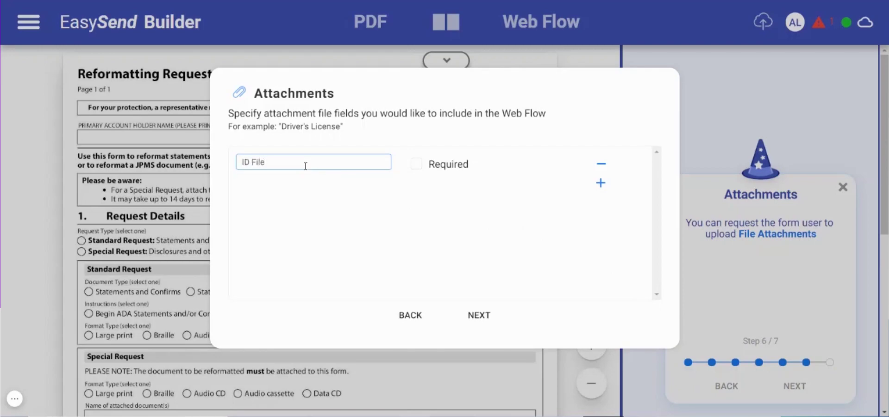
click(479, 316)
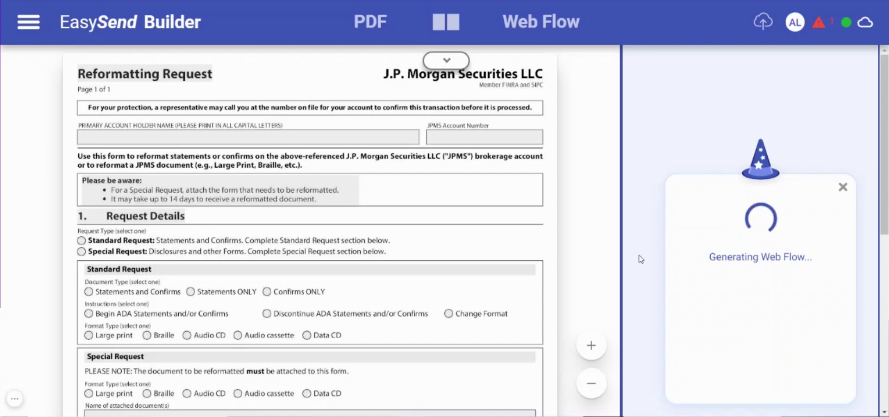
Step: Look over the welcome page and the first form pages of the generated web flow
scroll(553, 249, down, 4)
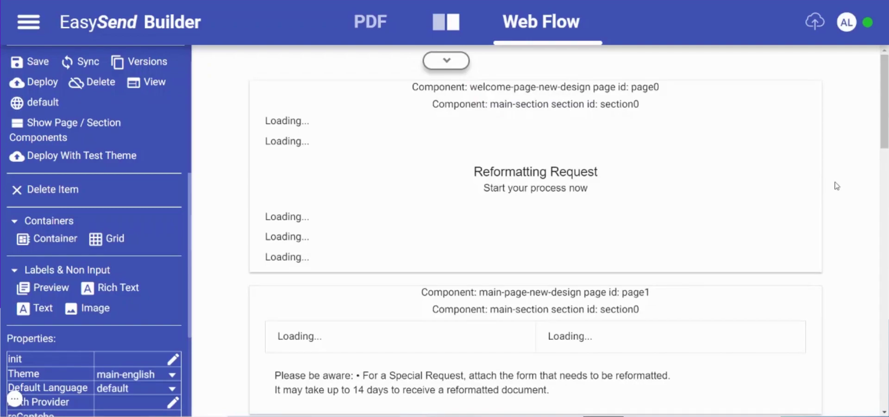
scroll(838, 186, down, 1)
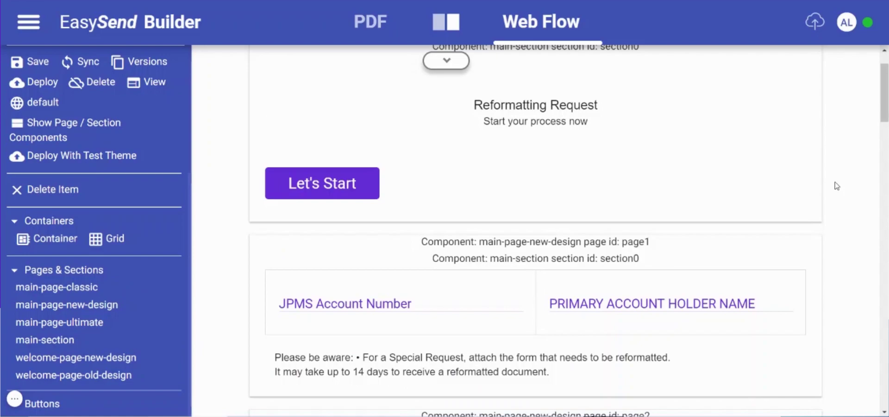
scroll(838, 185, down, 2)
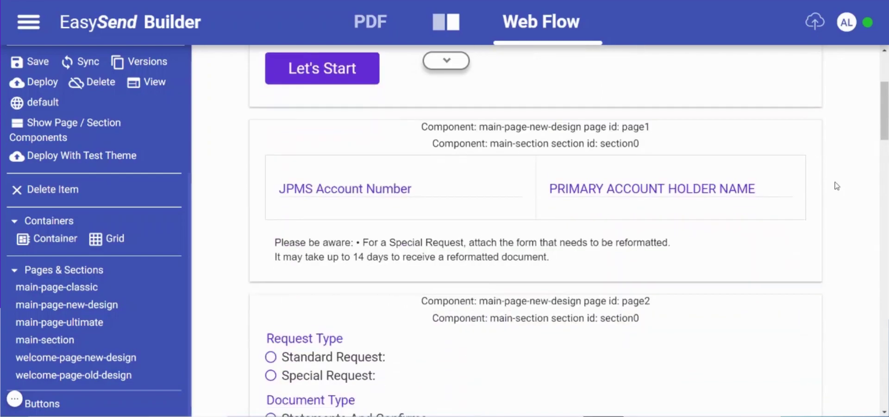
scroll(837, 185, up, 3)
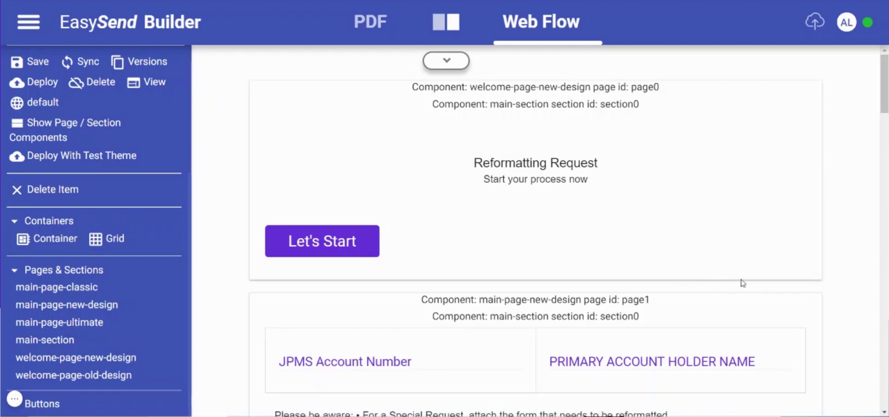
scroll(857, 277, down, 2)
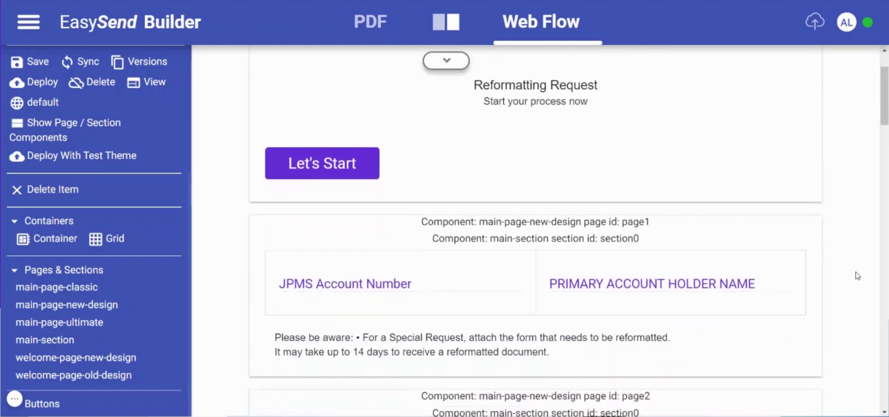
scroll(857, 277, down, 1)
scroll(856, 275, down, 1)
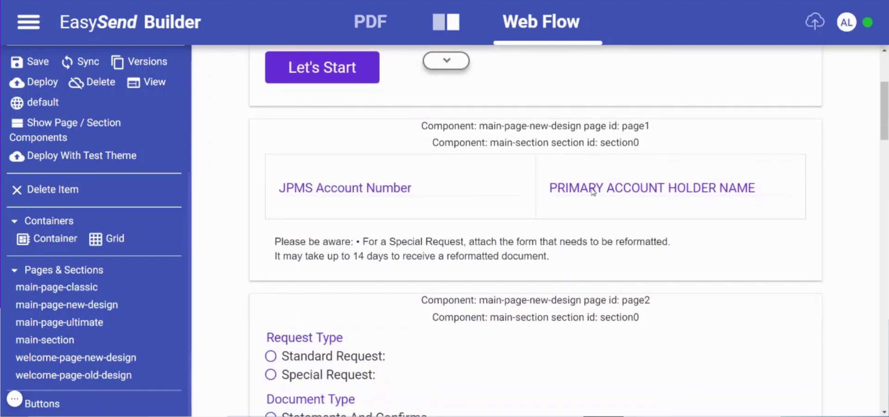
Step: Widen the sidebar and inspect the properties of the JPMS Account Number and PRIMARY ACCOUNT HOLDER NAME text inputs
click(489, 185)
scroll(140, 326, down, 10)
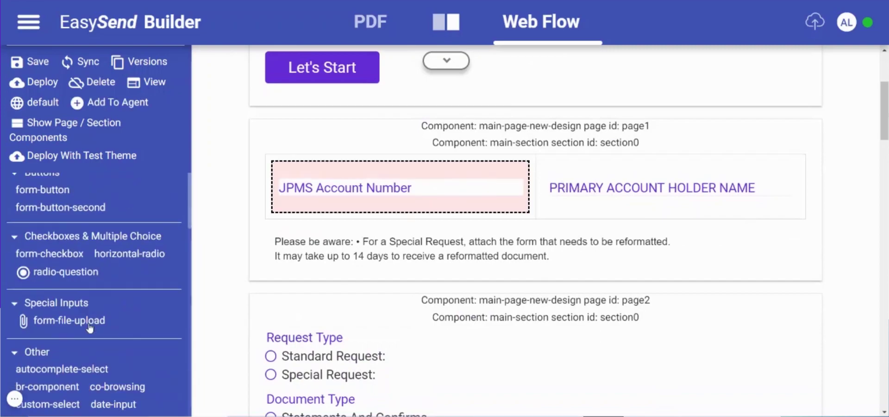
drag(190, 327, 231, 330)
scroll(217, 327, down, 3)
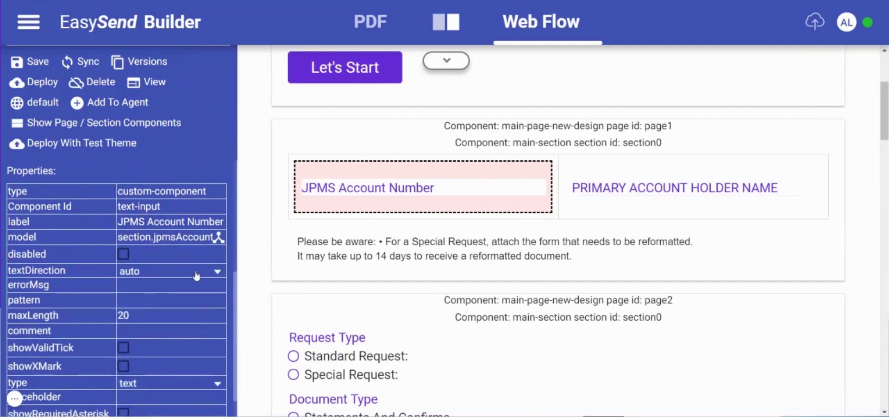
click(744, 205)
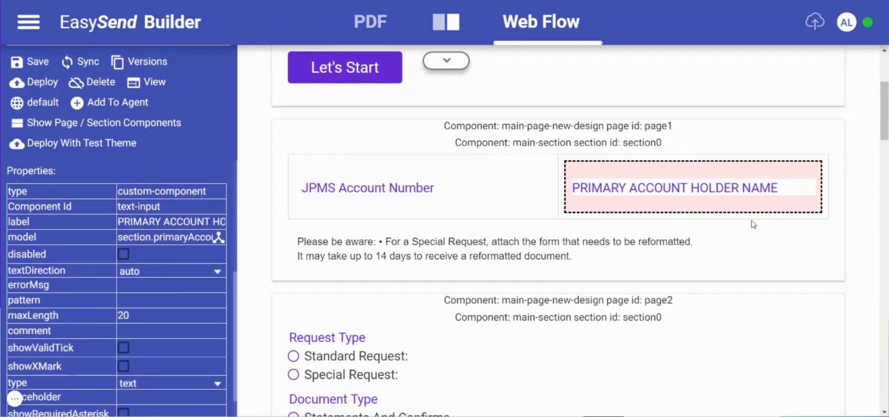
Step: Inspect the properties of the Request Type radio question, the Name Of Attached Document(s) text area and the Special Instructions page
scroll(764, 245, down, 3)
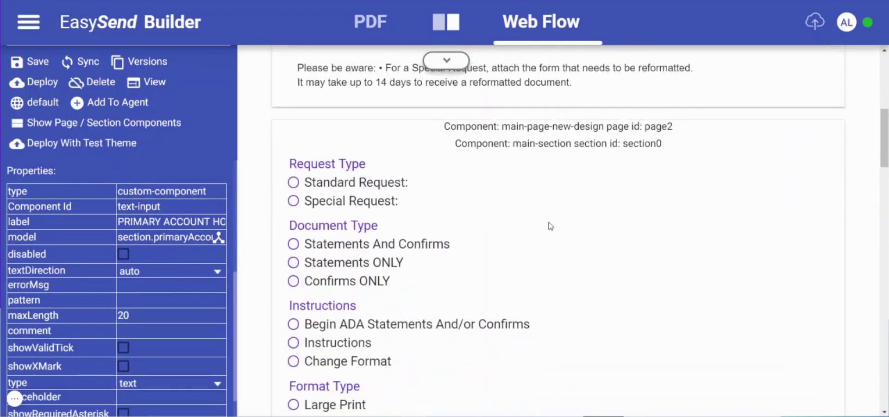
click(533, 201)
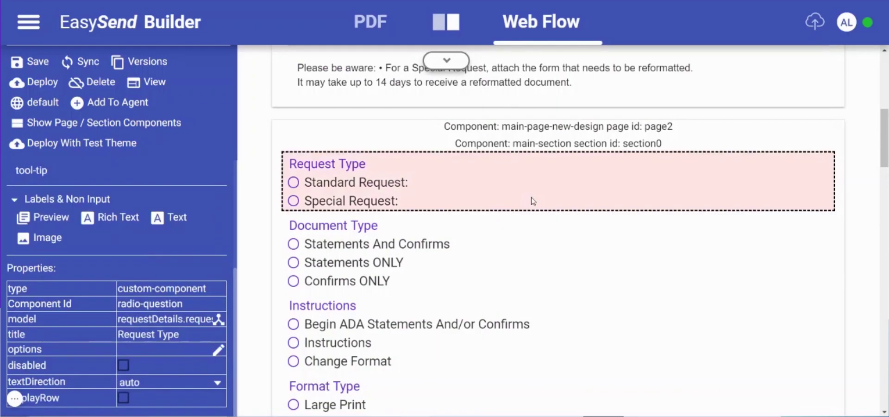
scroll(546, 241, down, 3)
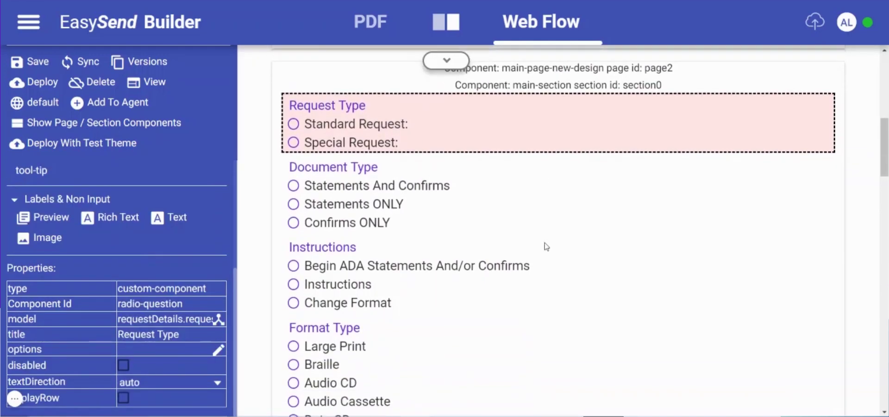
scroll(547, 247, down, 5)
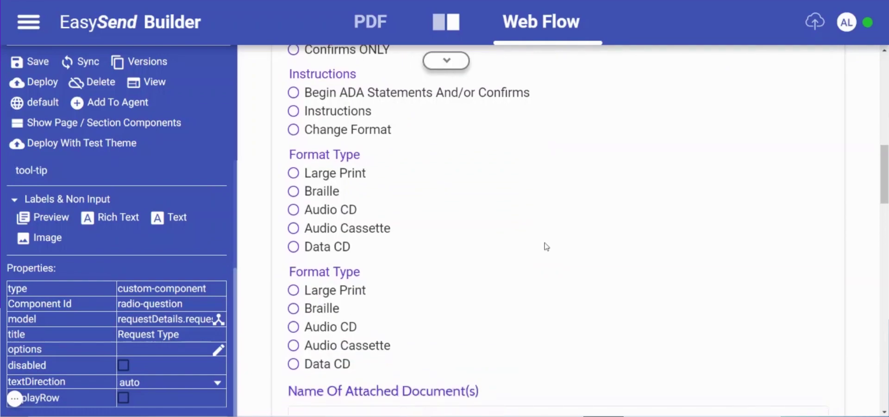
scroll(547, 246, down, 2)
scroll(546, 246, down, 2)
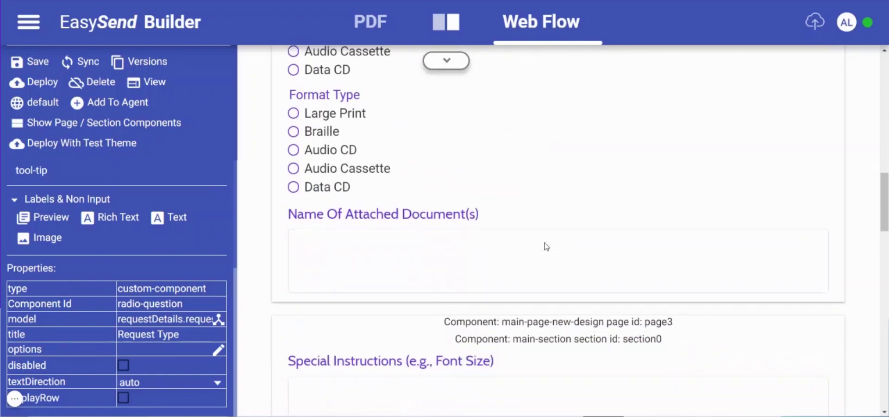
click(548, 234)
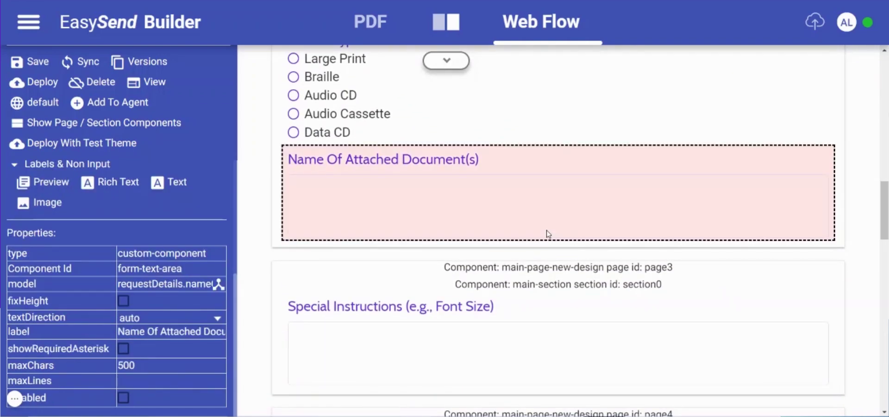
click(853, 268)
scroll(852, 268, down, 2)
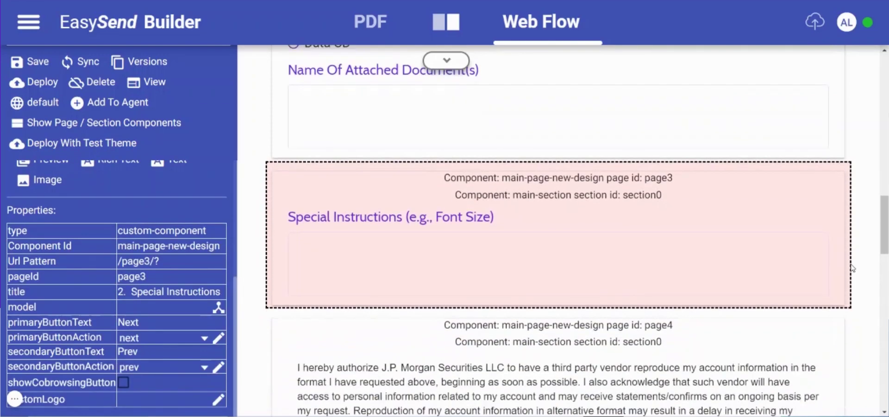
Step: Change the instruction text of the account holder signature input on page4 to "Just Sign"
click(857, 269)
scroll(834, 278, down, 3)
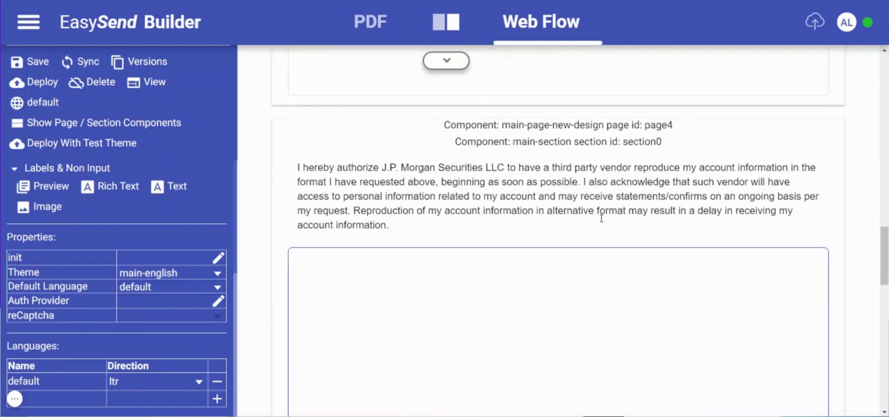
scroll(606, 232, down, 3)
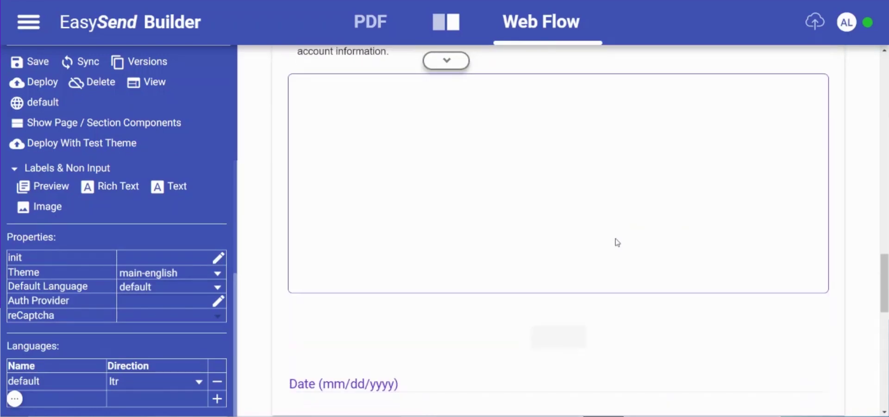
click(617, 241)
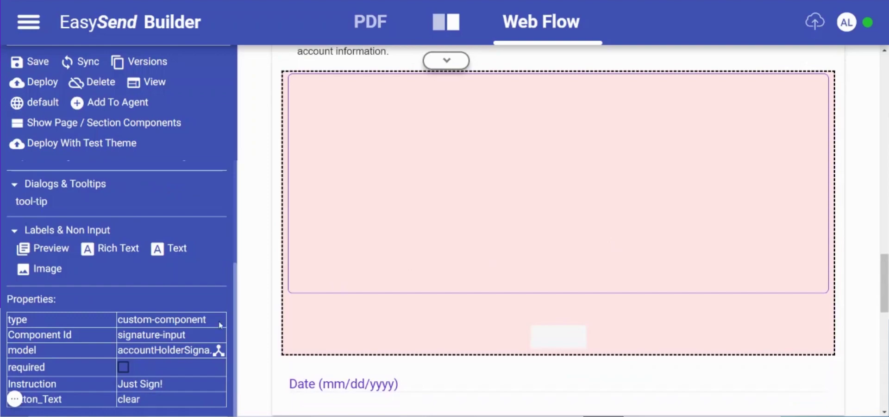
click(169, 388)
key(BackSpace)
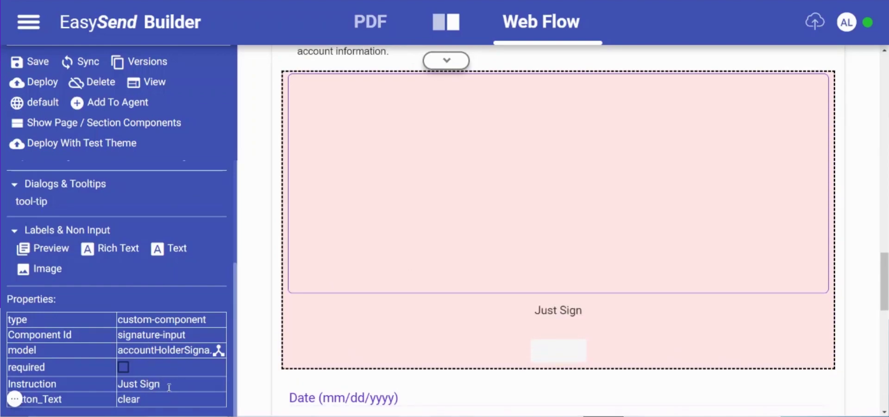
Step: Set the account holder signature input's button text to "clear" and its instruction to "Sign using your mouse or finger"
click(167, 397)
text(.)
key(BackSpace)
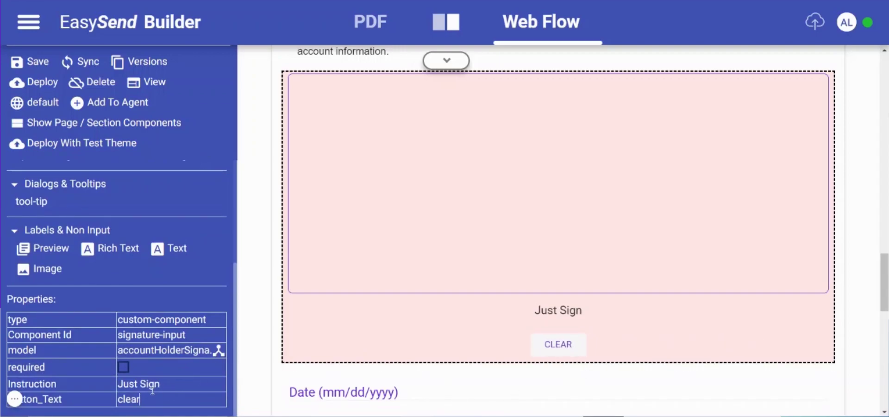
key(BackSpace)
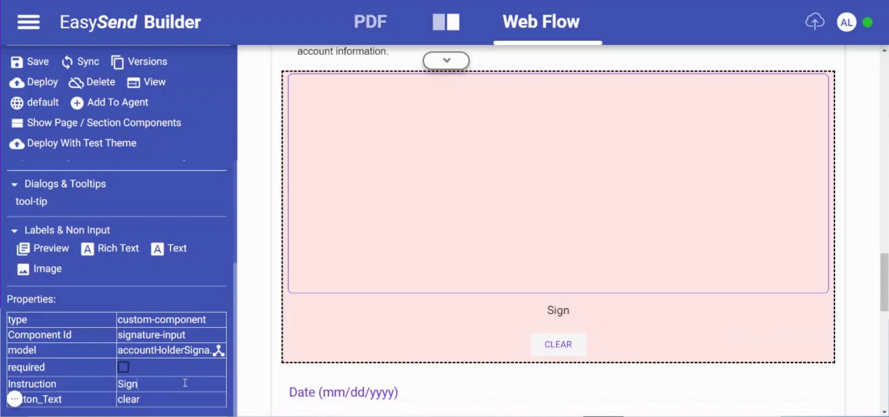
text(using yo)
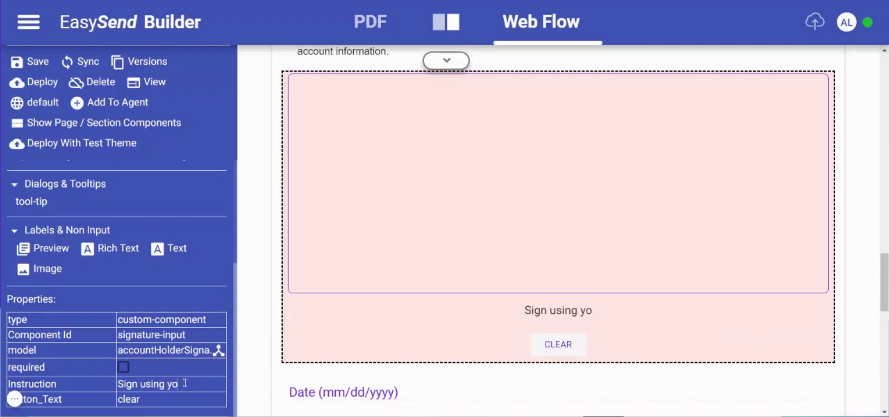
text(ur mouse or finger)
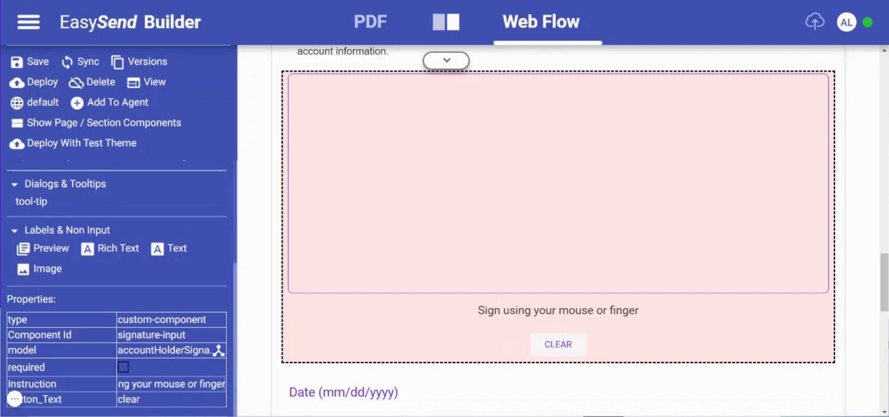
click(797, 302)
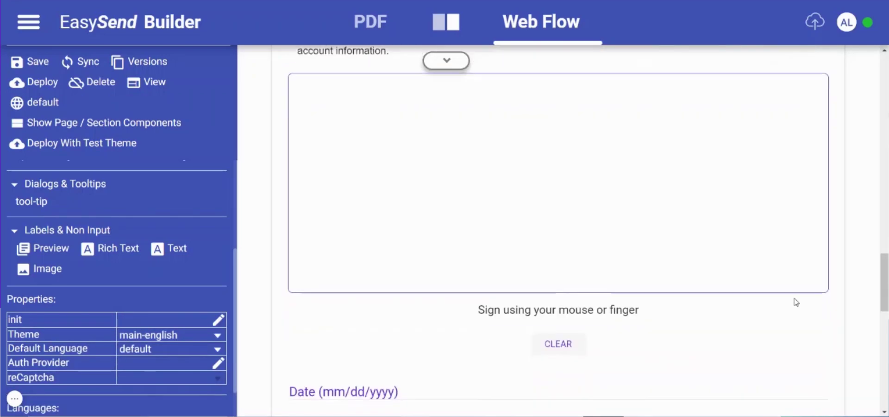
Step: Look over the remaining web flow pages and inspect the properties of the form preview component on page6
scroll(797, 302, down, 1)
scroll(635, 345, down, 3)
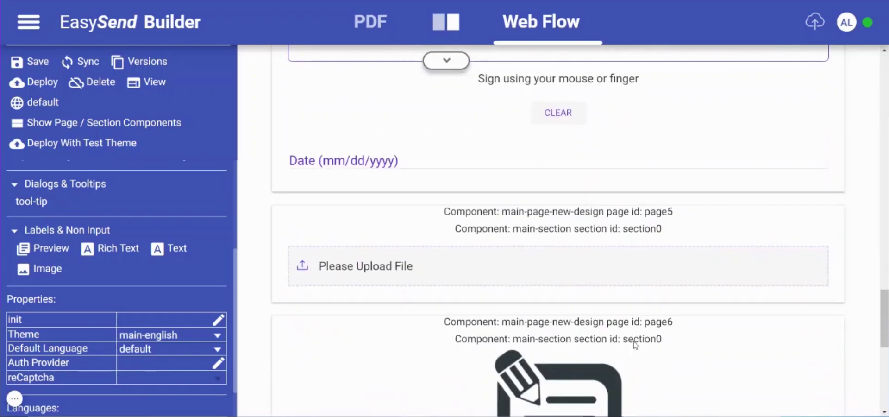
click(602, 276)
scroll(602, 276, down, 3)
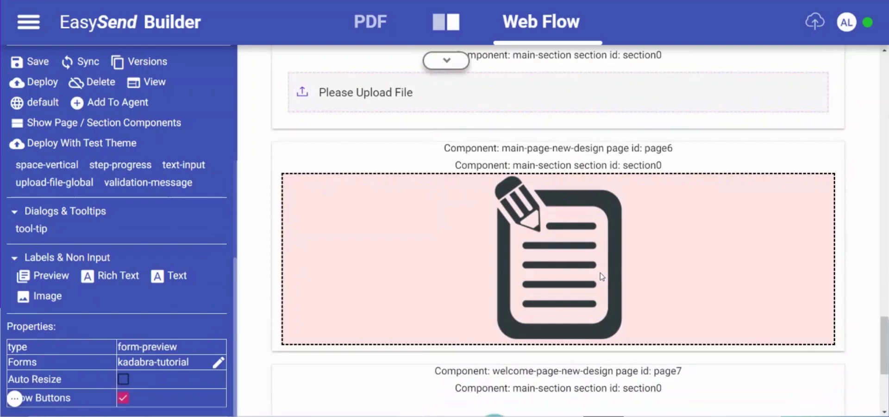
scroll(602, 276, down, 4)
scroll(769, 259, up, 10)
scroll(870, 69, up, 10)
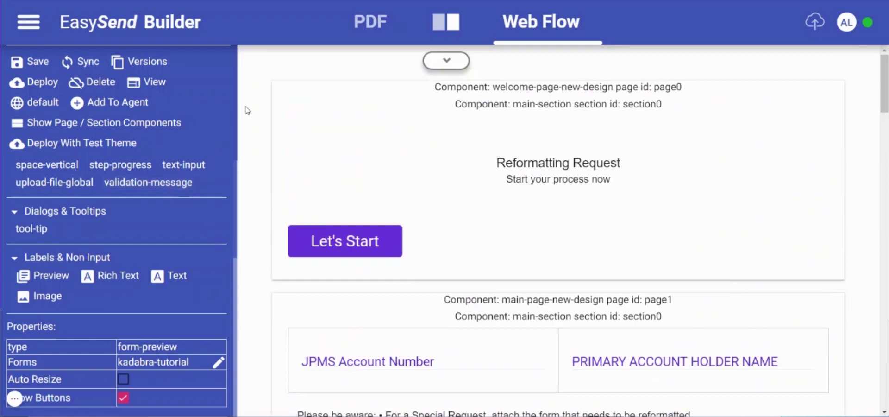
Step: Open the data model and inspect the general details of the signature and idFile fields
click(447, 60)
click(437, 67)
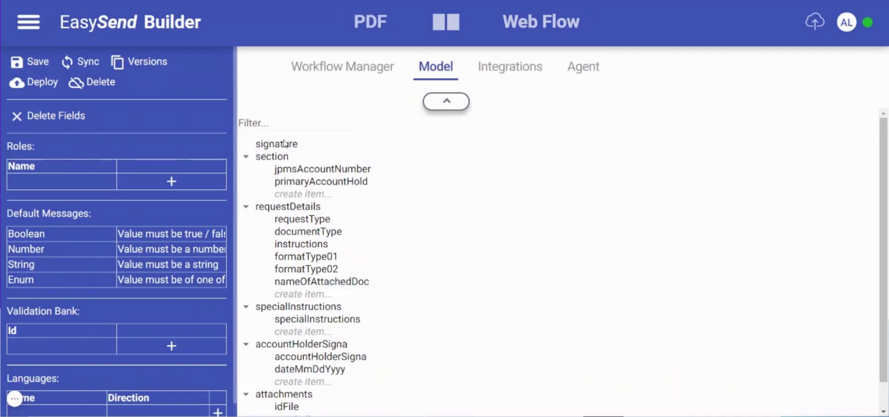
scroll(306, 255, down, 2)
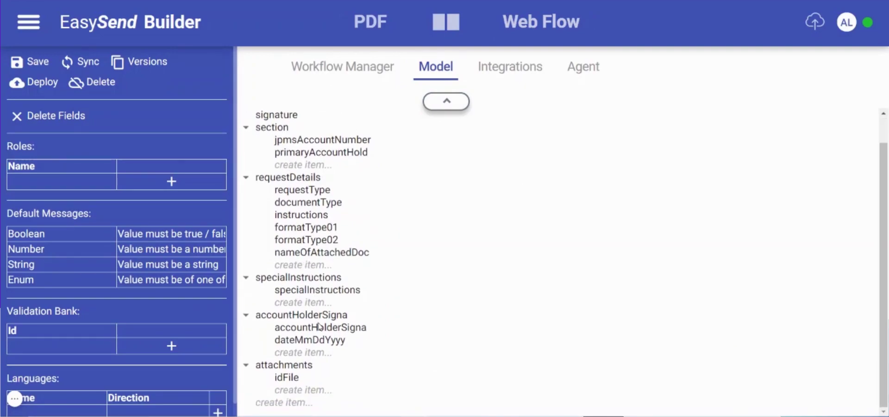
scroll(315, 242, up, 2)
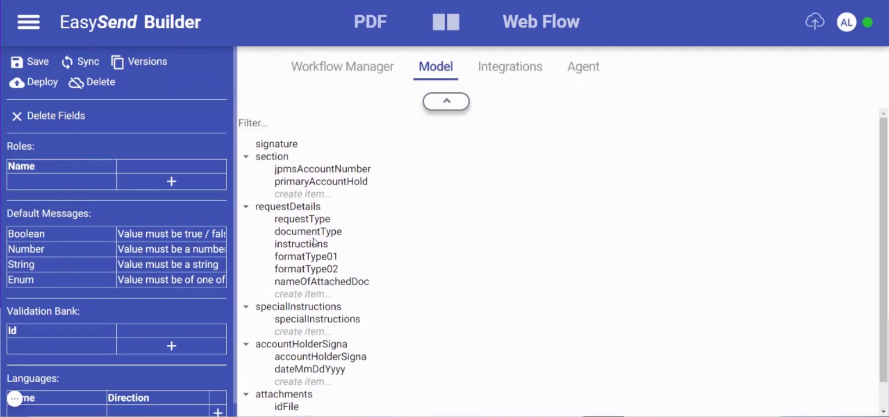
click(276, 146)
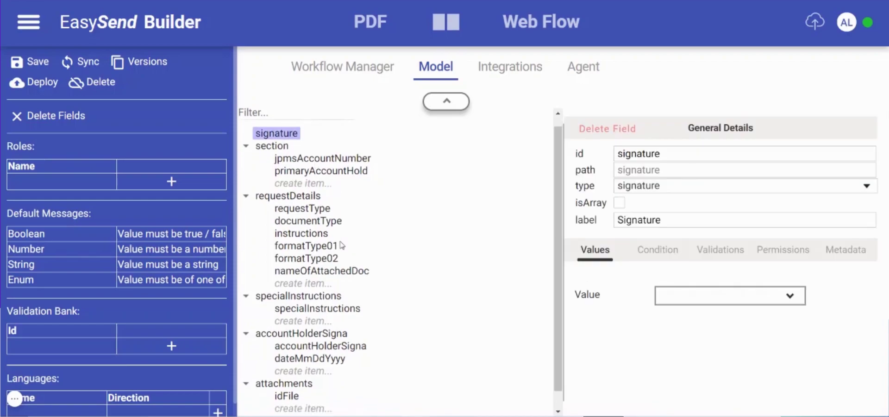
scroll(287, 324, down, 2)
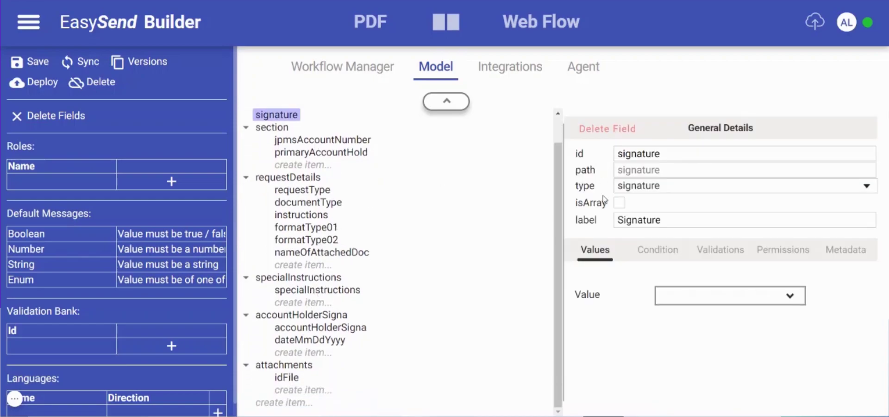
click(289, 377)
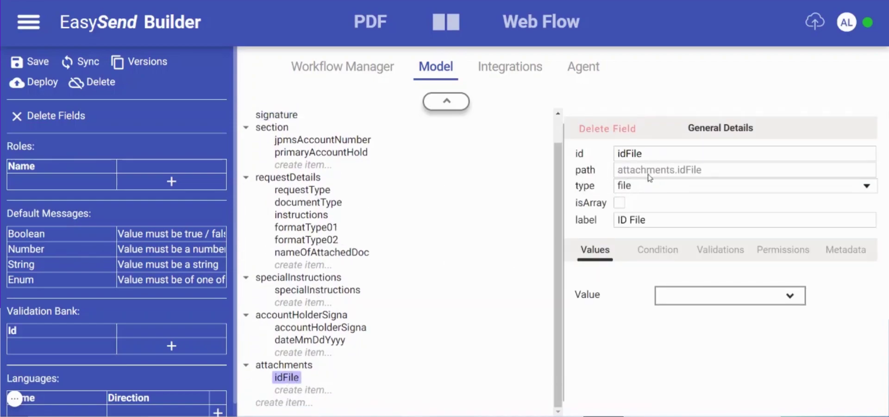
scroll(385, 267, up, 2)
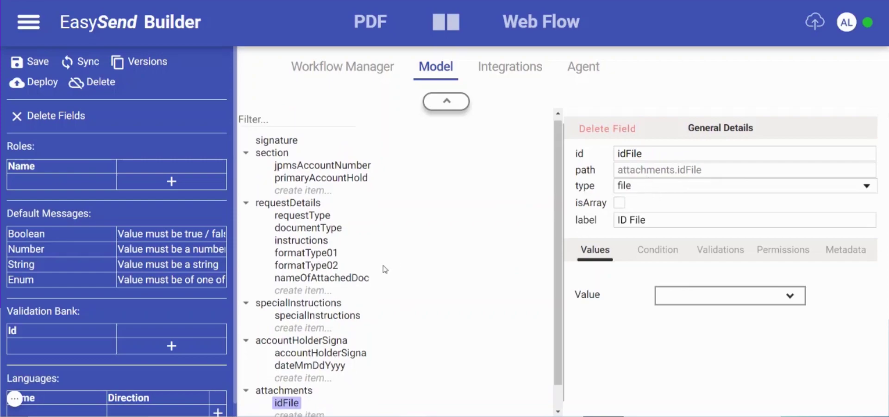
Step: Return to the web flow, view its DEV deployment and start the process from the welcome page
click(527, 32)
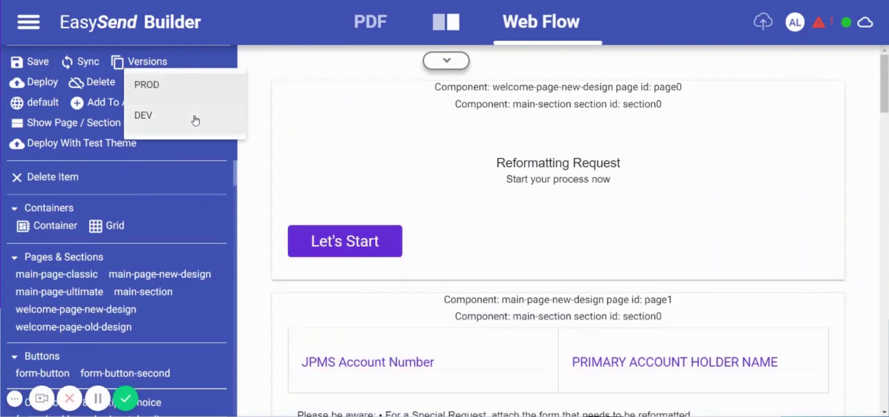
key(F5)
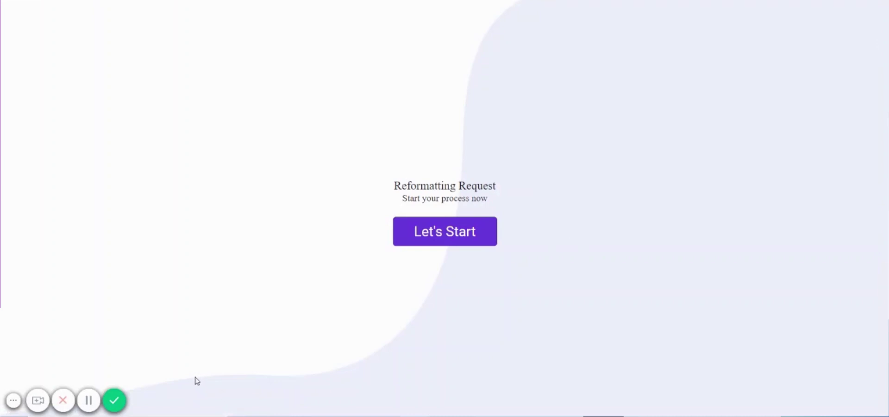
click(447, 240)
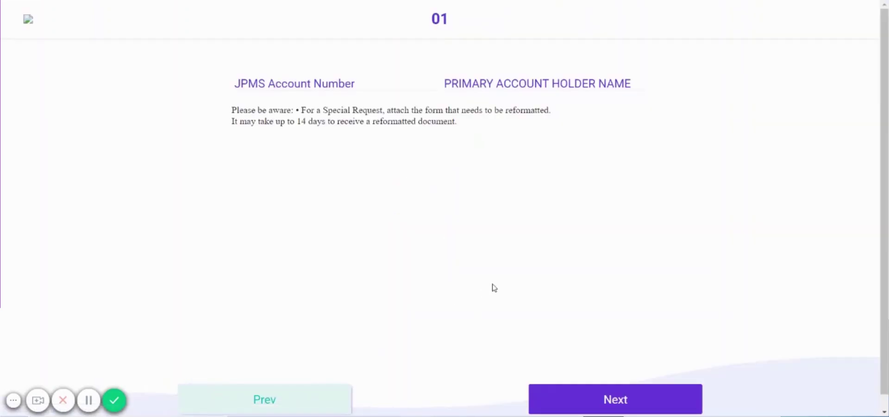
click(13, 400)
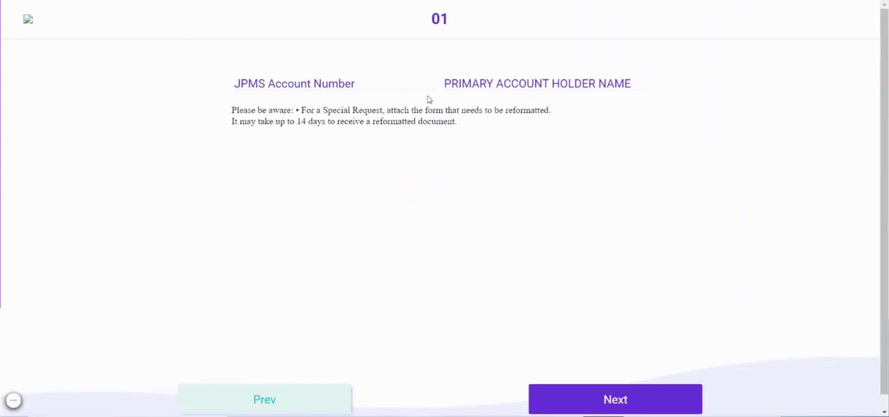
Step: Fill in the JPMS account number and the primary account holder name, and continue to the Request Details page
click(383, 85)
text(423423)
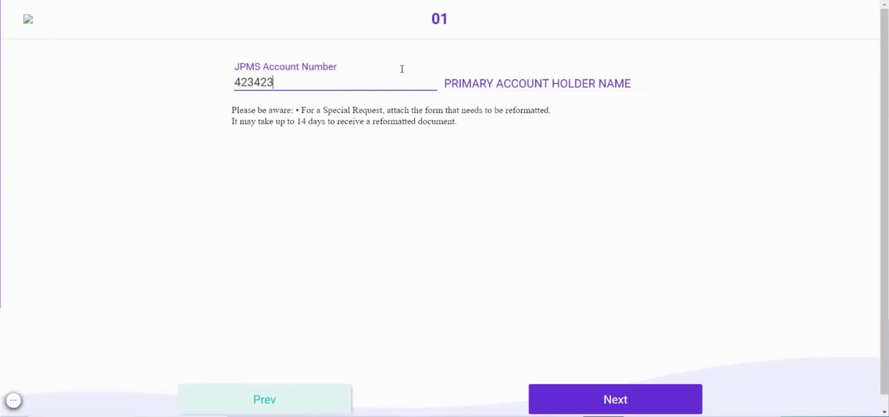
click(469, 82)
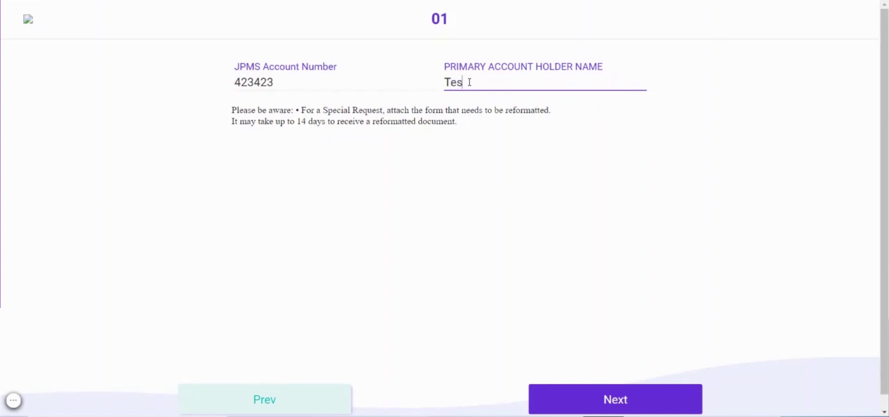
click(525, 179)
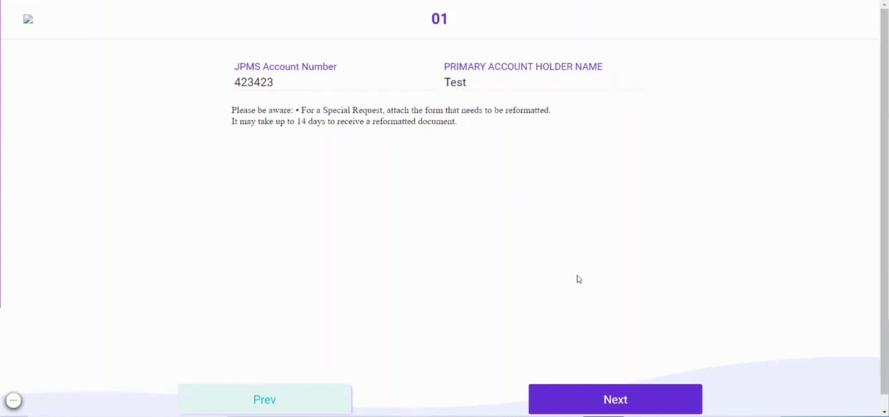
click(613, 398)
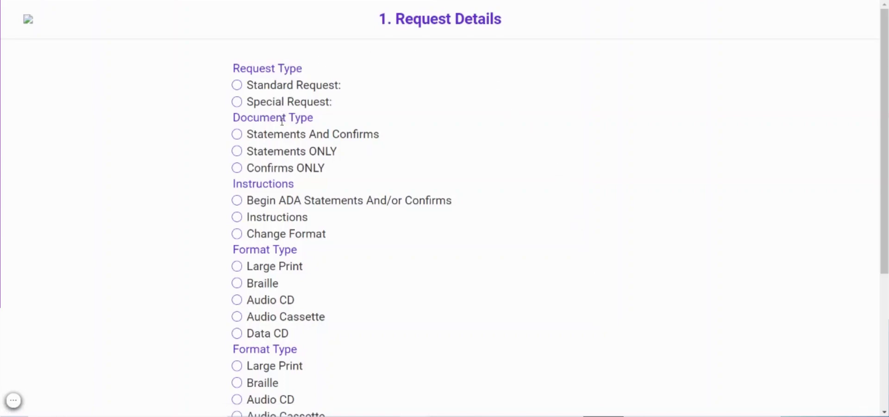
Step: Look through the Request Details options, leave them and the Special Instructions blank, and advance to the Account Holder Signature page
scroll(284, 343, down, 4)
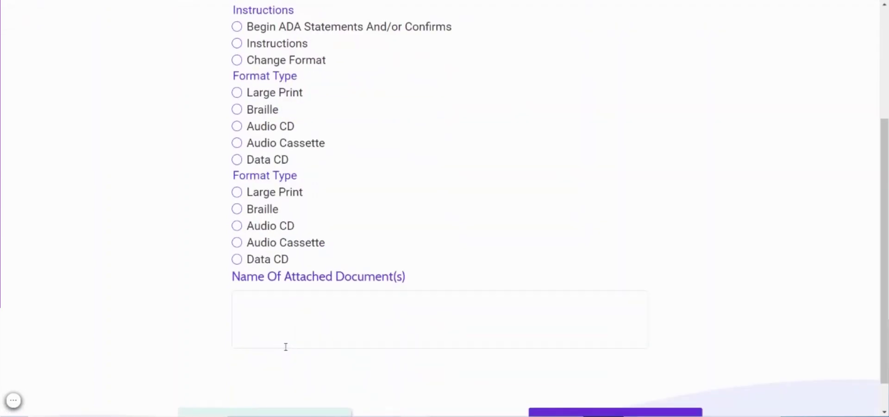
scroll(285, 347, up, 2)
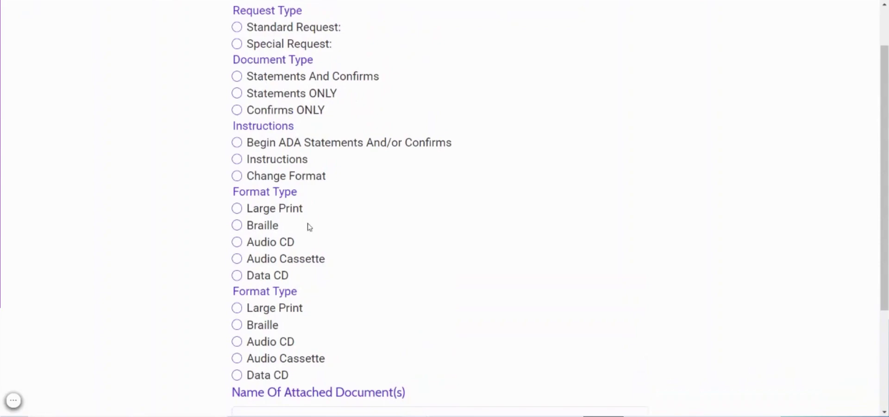
scroll(318, 299, down, 3)
click(588, 385)
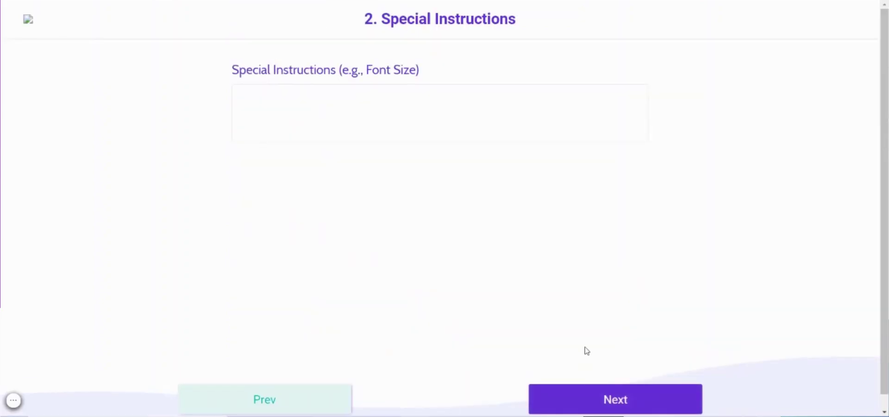
click(588, 399)
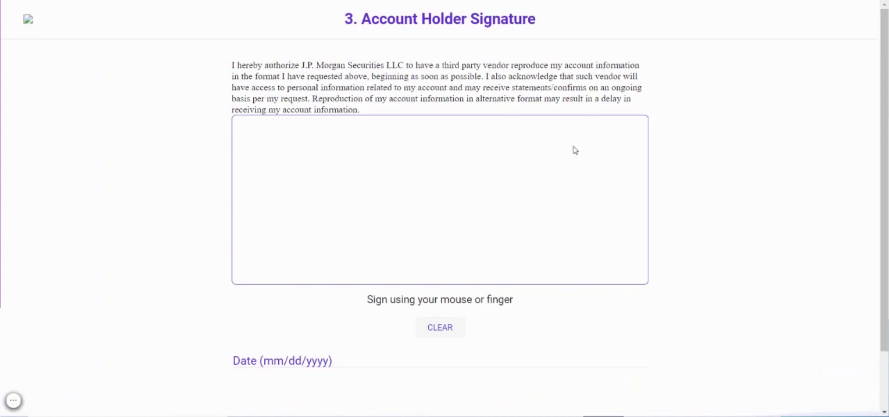
Step: Draw a signature in the account holder signature box, leave the date empty and continue to the Attachments page
mouse_move(457, 225)
mouse_down()
mouse_move(373, 200)
mouse_move(454, 235)
mouse_up()
click(276, 357)
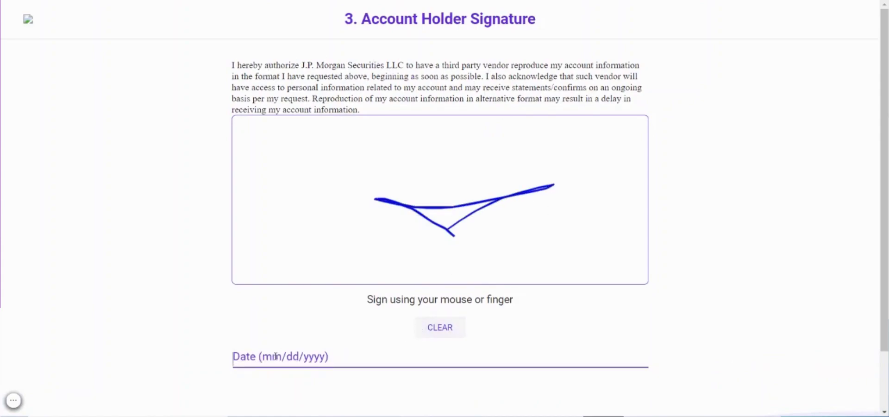
click(670, 376)
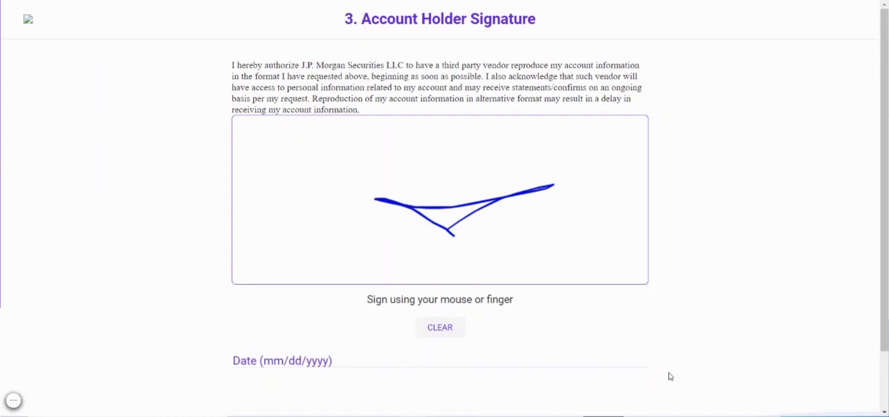
scroll(670, 376, down, 3)
click(658, 376)
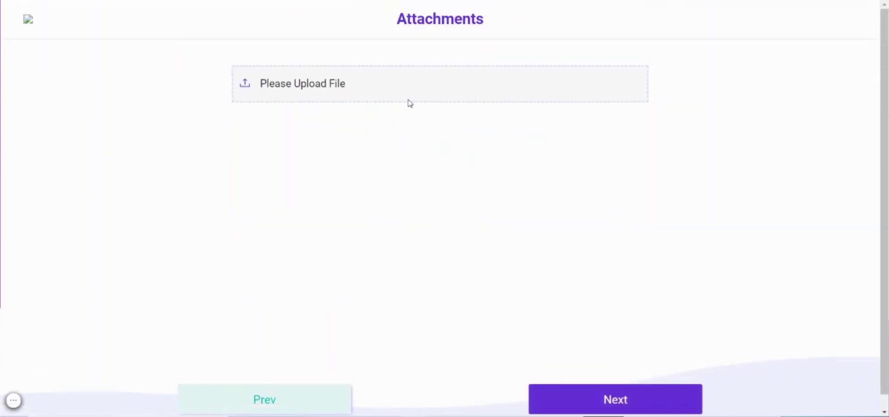
Step: Upload fake_id.jpg as the attachment and continue to the document preview
click(437, 96)
click(268, 44)
click(267, 199)
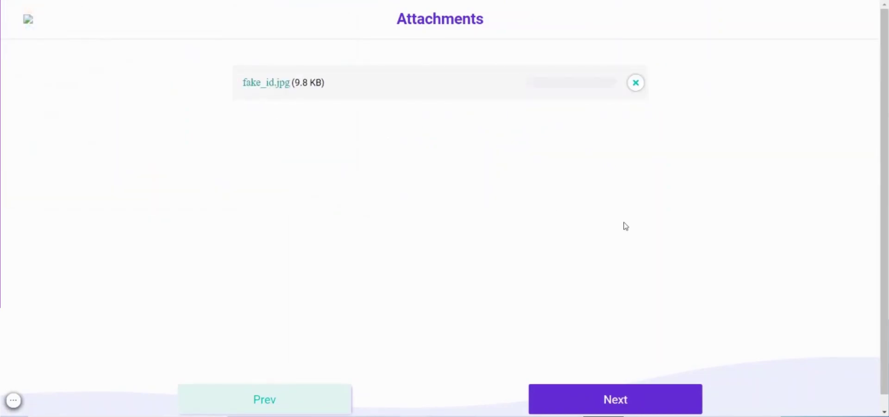
click(653, 397)
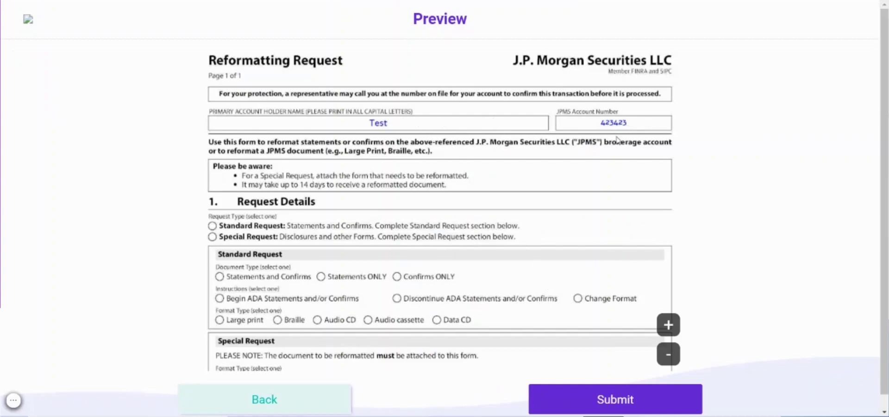
Step: Check the whole filled-in PDF in the preview and go back through the pages to Special Instructions
scroll(444, 224, down, 6)
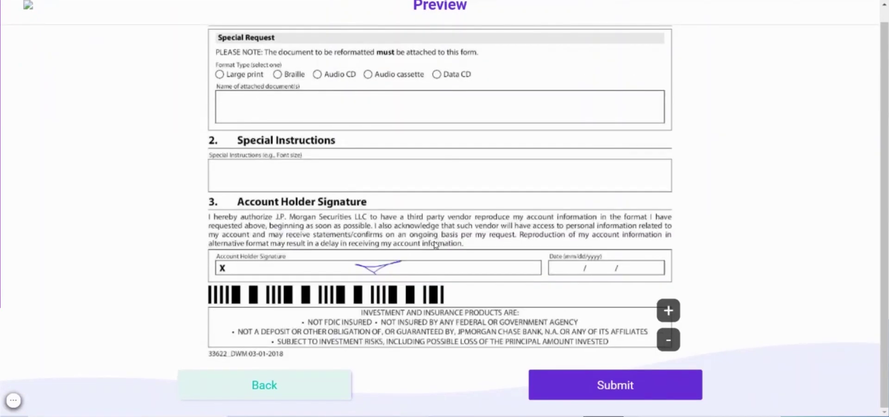
click(288, 387)
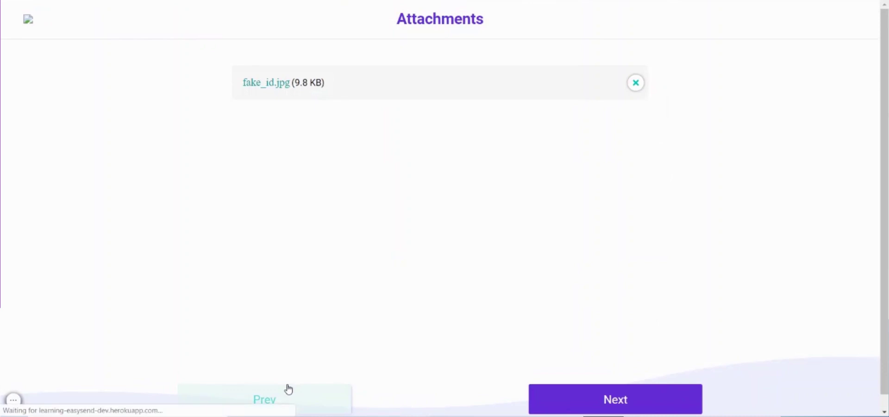
click(289, 388)
click(288, 385)
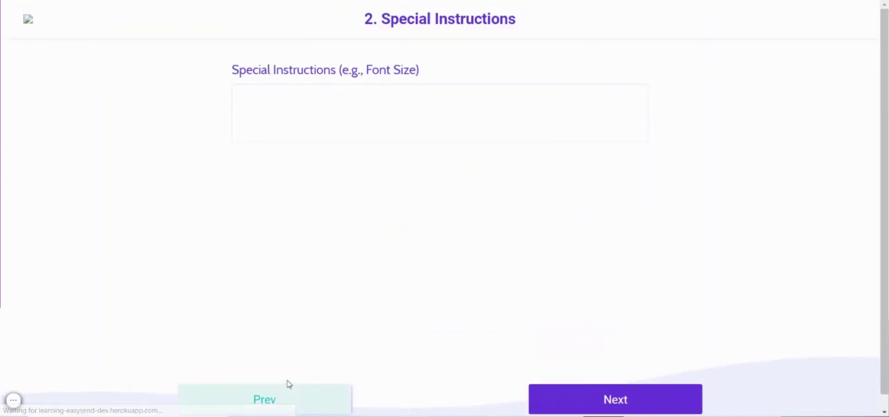
Step: Go back to the Request Details page of the deployed flow, look it over and return to the EasySend Builder
click(288, 385)
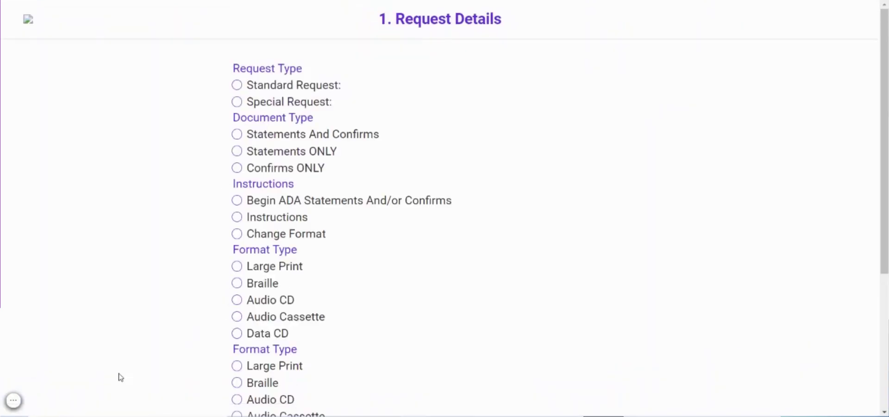
mouse_move(14, 399)
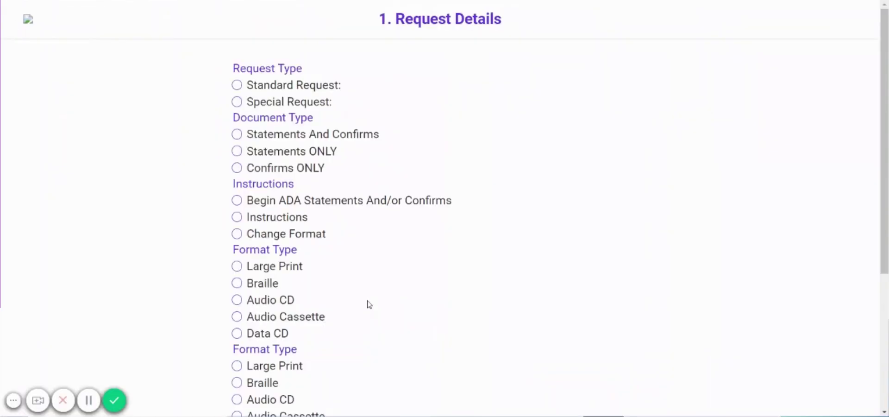
scroll(362, 320, down, 5)
click(312, 388)
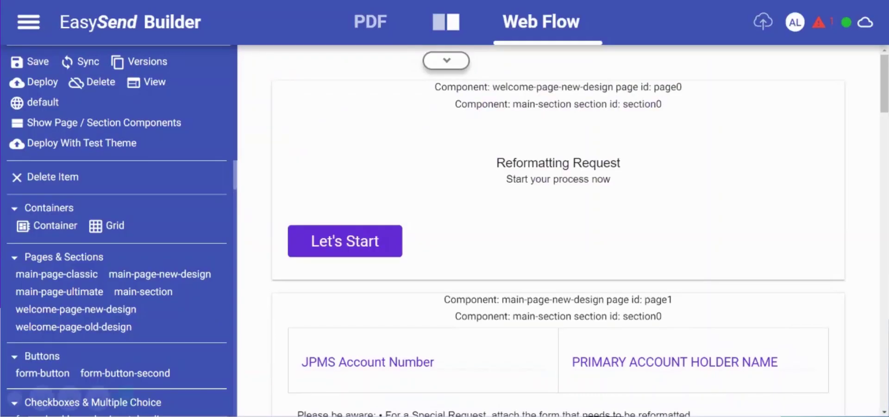
Step: Set all the welcome page text, "Reformatting Request" and "Start your process now", to the CabinB font in a larger size
click(566, 162)
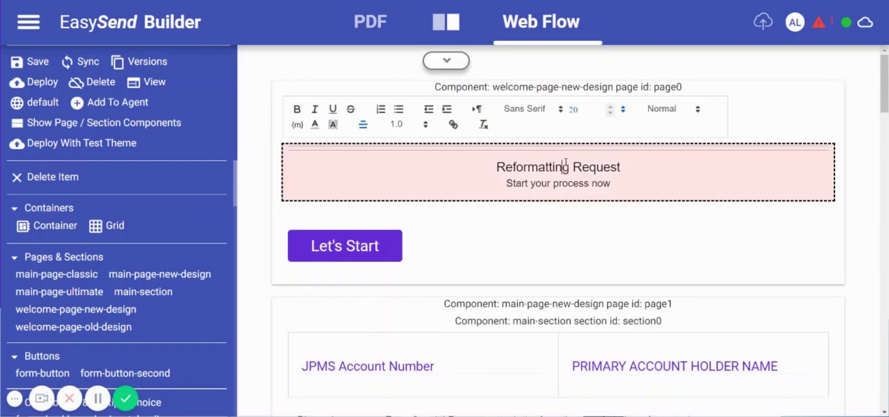
key(ctrl+a)
click(532, 112)
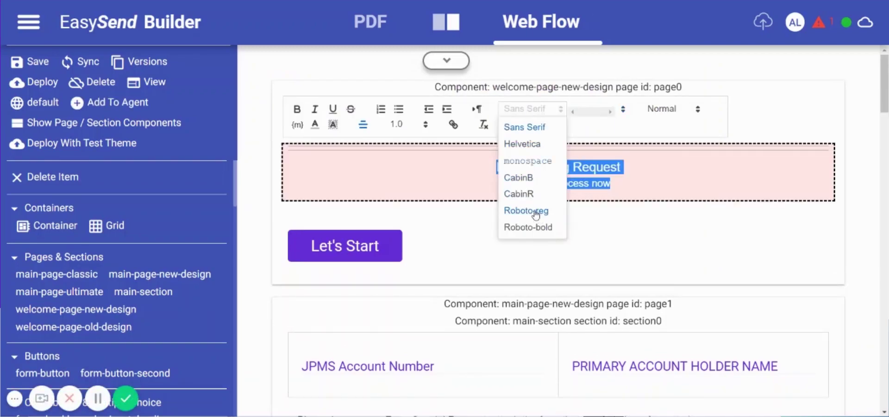
click(528, 181)
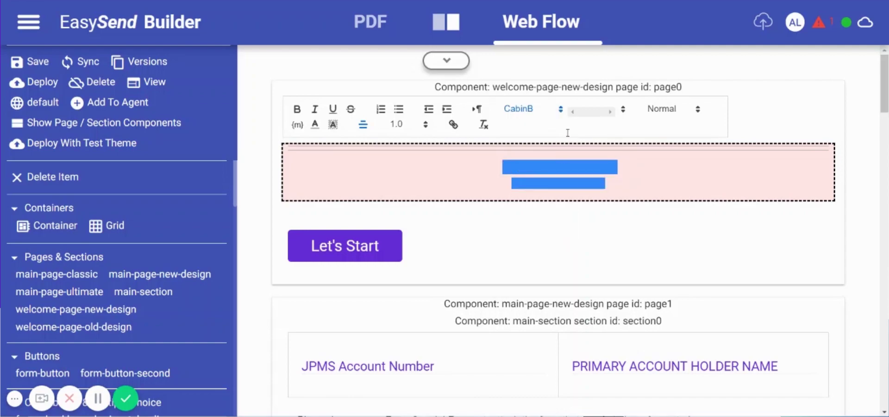
click(582, 111)
click(578, 293)
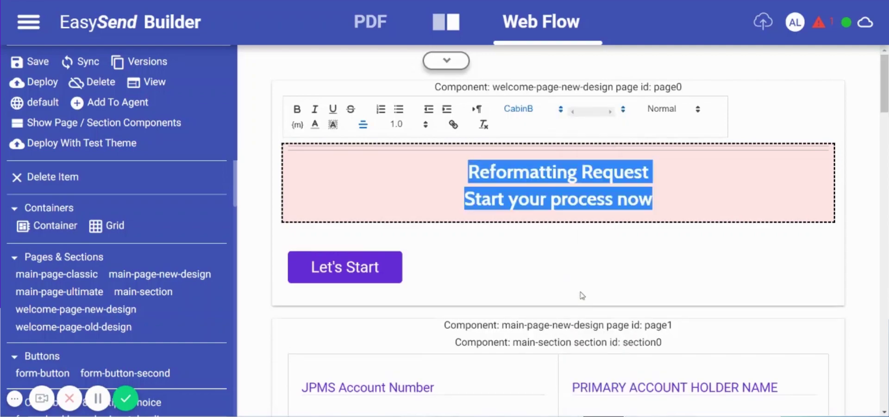
Step: Give the "Start your process now" line a smaller font size and the CabinR font
triple_click(562, 202)
click(581, 114)
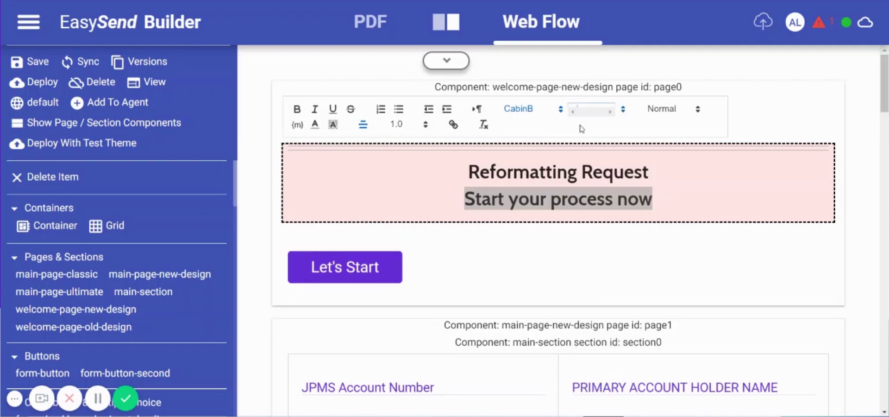
click(580, 111)
click(579, 193)
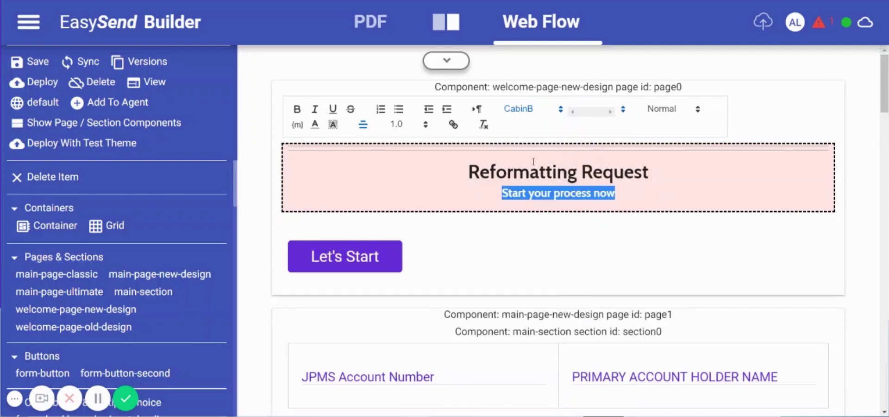
click(524, 112)
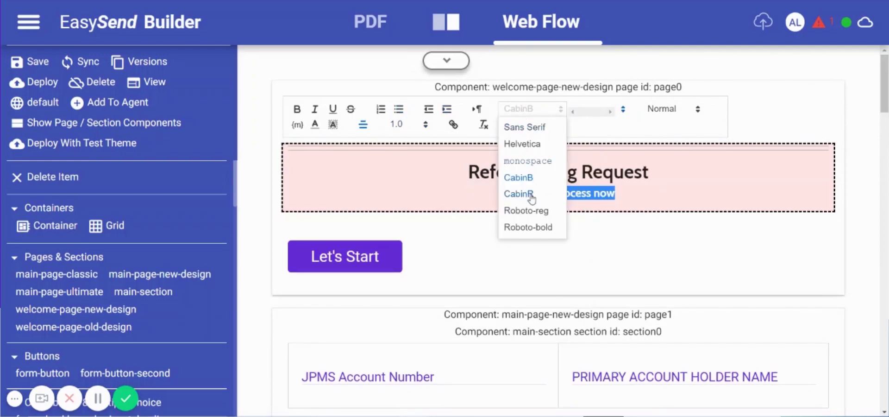
click(532, 193)
click(503, 192)
click(864, 216)
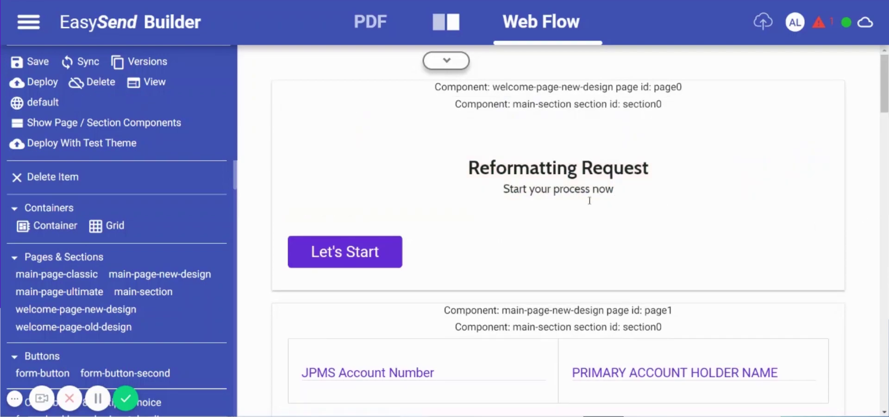
Step: Set the whole "Please be aware" note on page1 to the CabinR font
scroll(565, 198, down, 5)
click(566, 198)
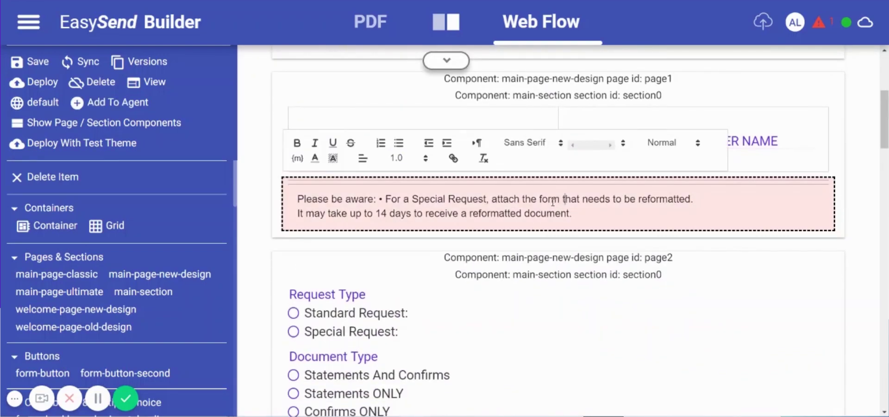
key(ctrl+a)
click(528, 142)
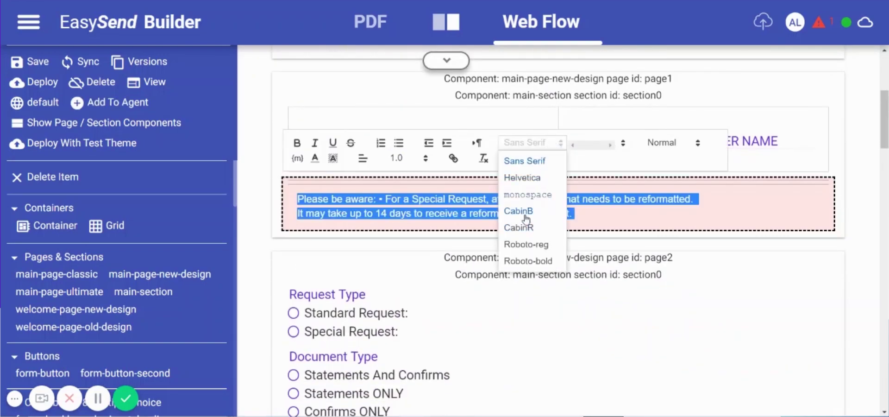
click(526, 225)
click(851, 196)
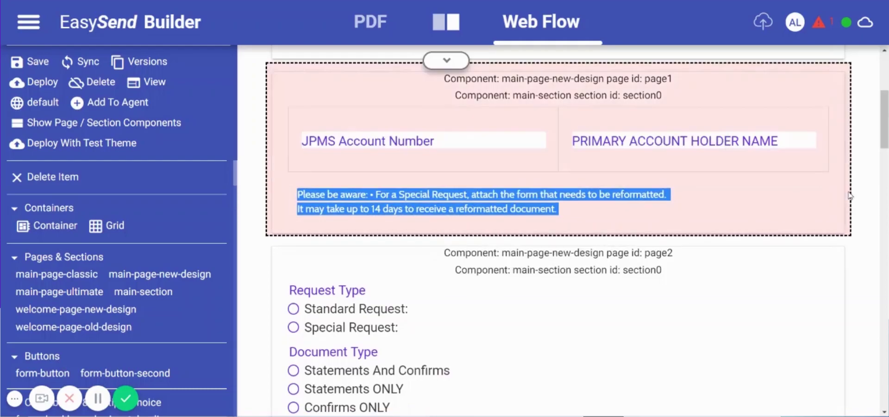
click(576, 221)
click(850, 249)
Step: Move the "Please be aware" note and the account number and holder name grid from page1 to page2, above Request Type
scroll(814, 283, down, 7)
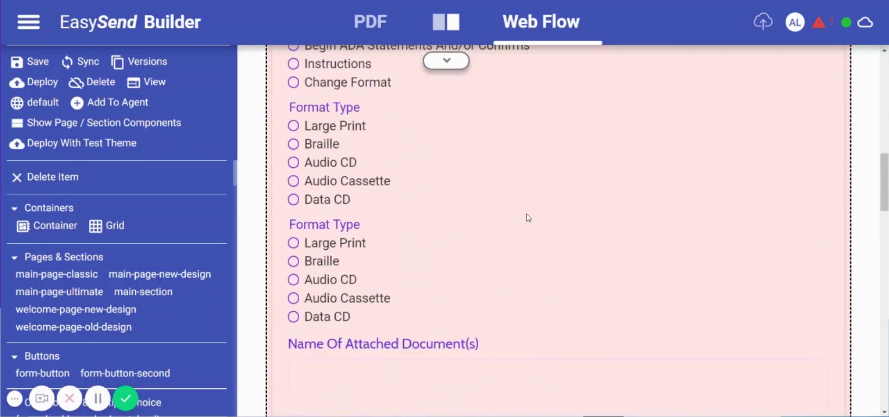
scroll(528, 218, down, 6)
scroll(453, 187, up, 10)
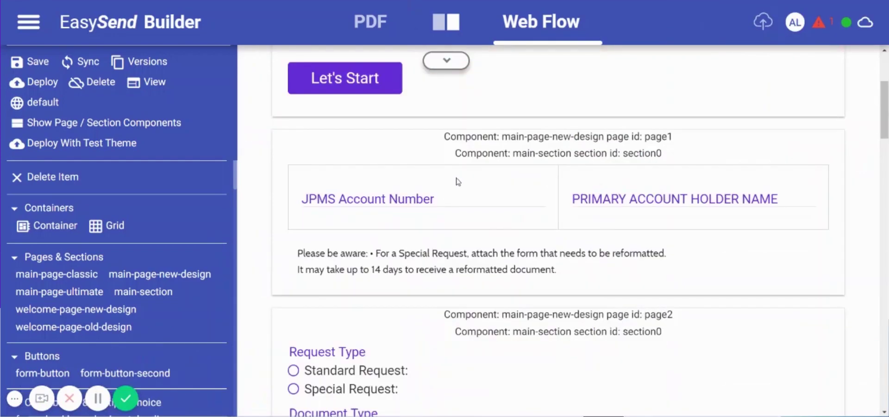
click(457, 183)
click(477, 168)
drag(465, 257, 443, 287)
click(433, 170)
drag(433, 170, 410, 366)
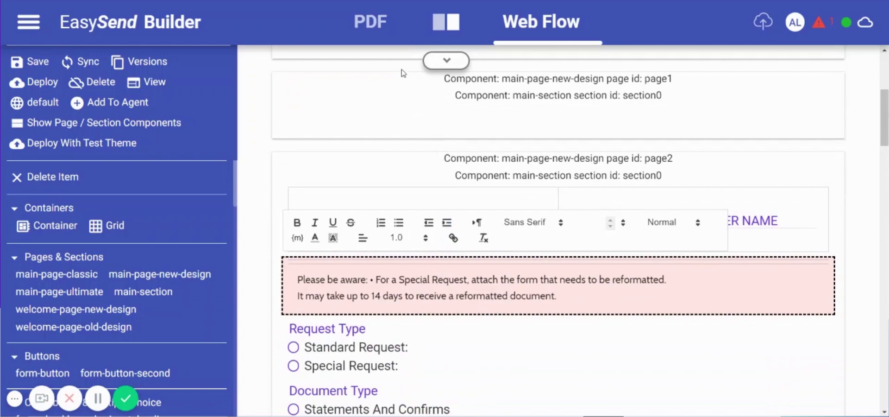
Step: Delete the emptied page1 between the welcome page and the request details page
click(404, 72)
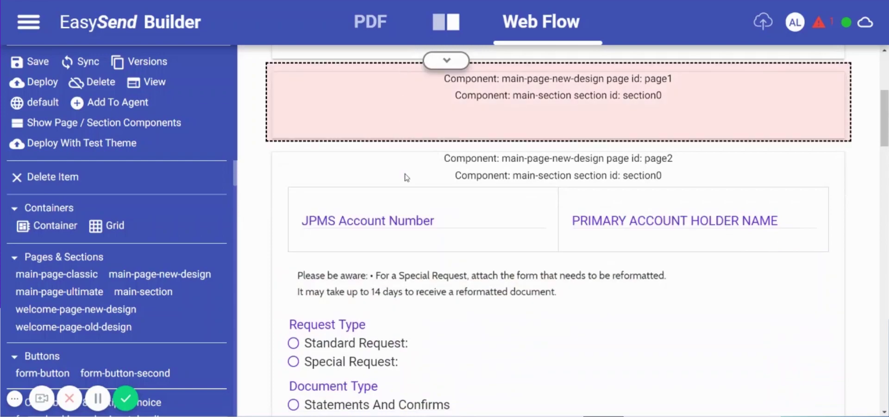
scroll(406, 177, up, 3)
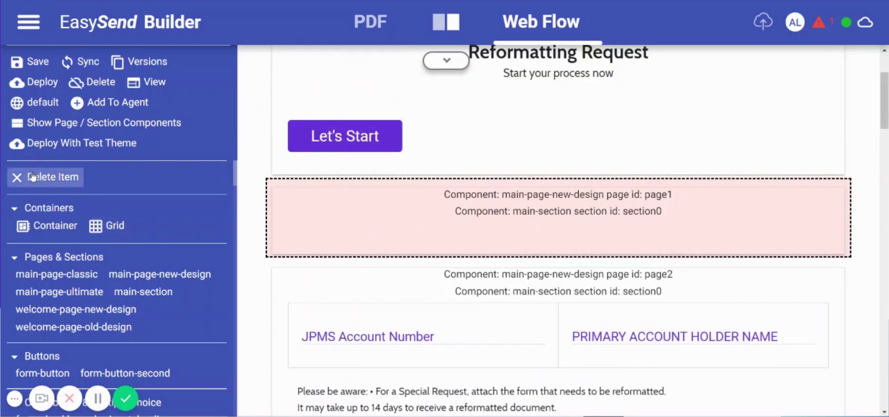
click(54, 183)
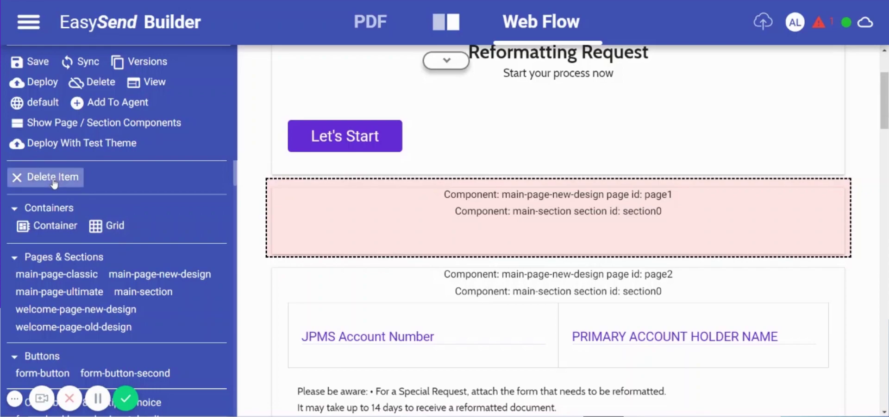
scroll(301, 211, down, 1)
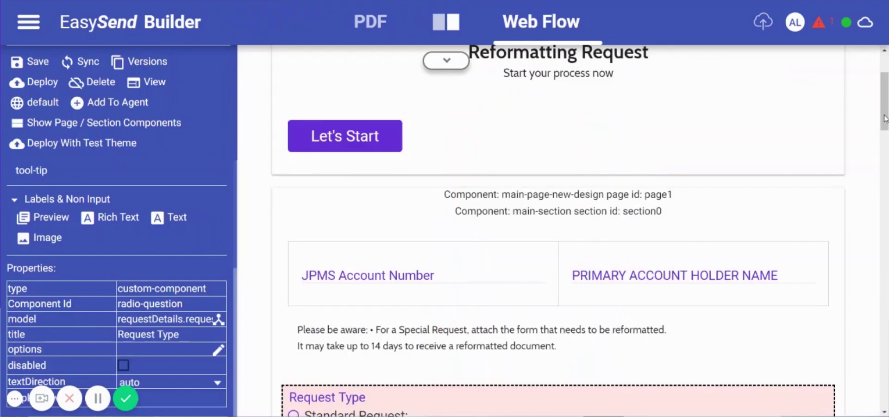
drag(885, 91, 885, 140)
click(449, 64)
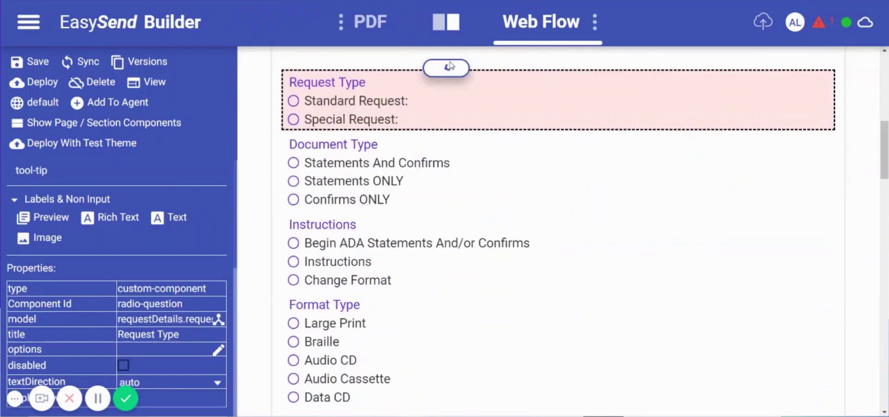
click(258, 131)
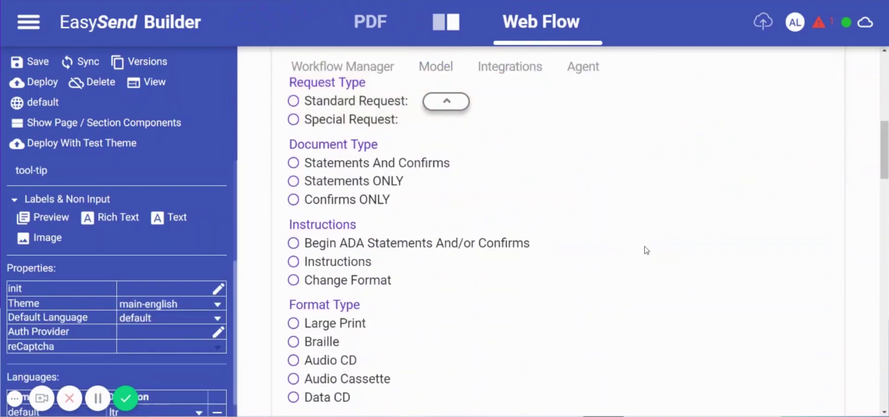
scroll(647, 250, up, 5)
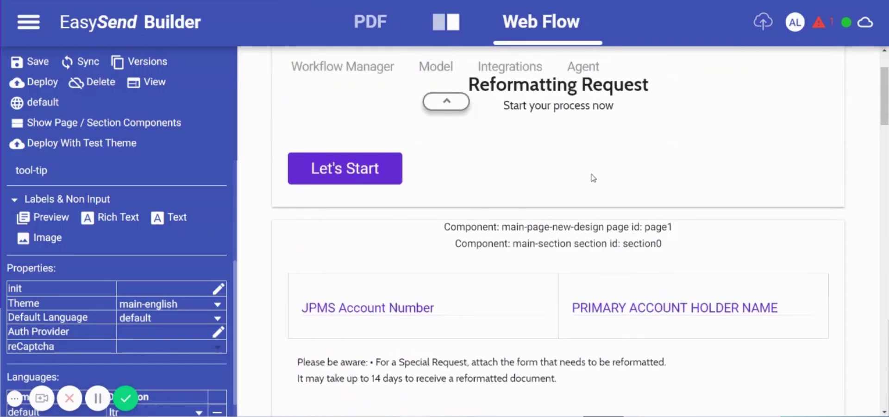
click(446, 101)
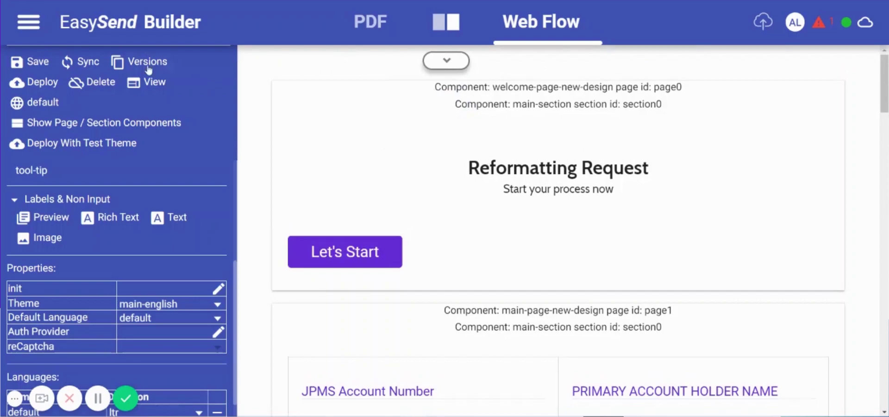
Step: Deploy the updated flow again and check the combined Request Details page in the deployed version
click(56, 84)
click(56, 132)
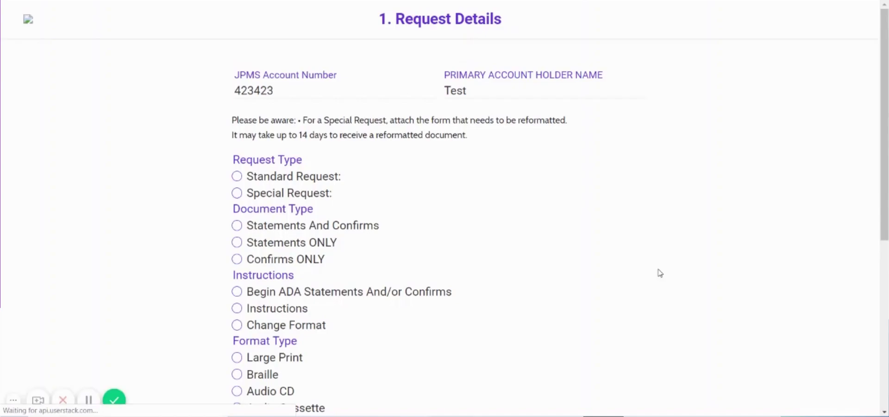
scroll(637, 284, down, 6)
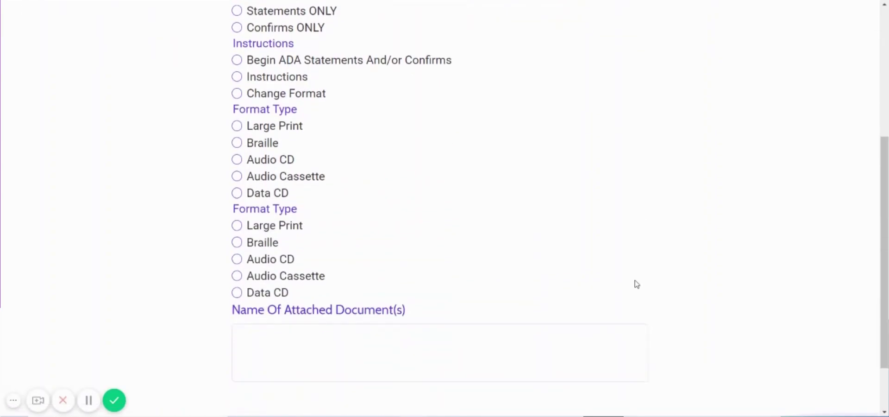
scroll(637, 284, up, 6)
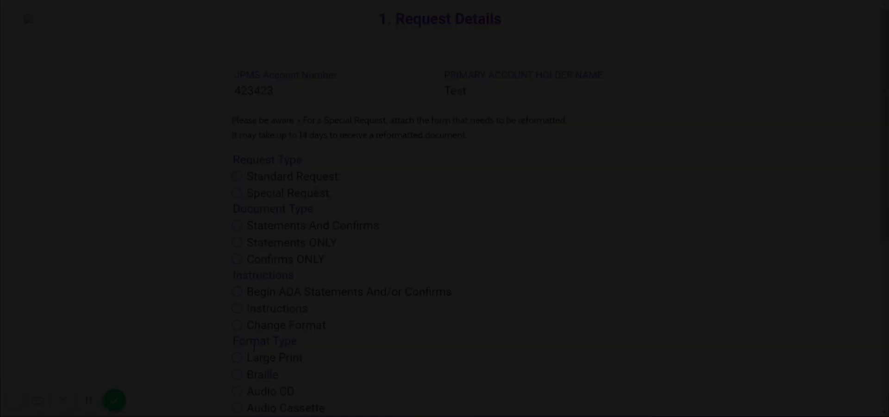